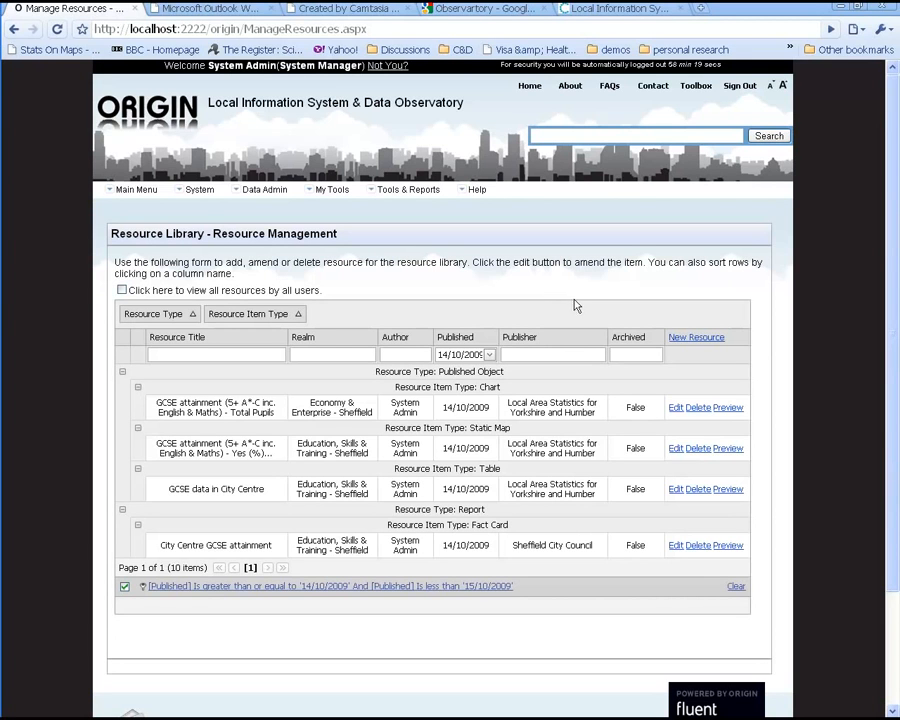
Step: Start a new resource in the resource library and set its resource type to Report
click(691, 338)
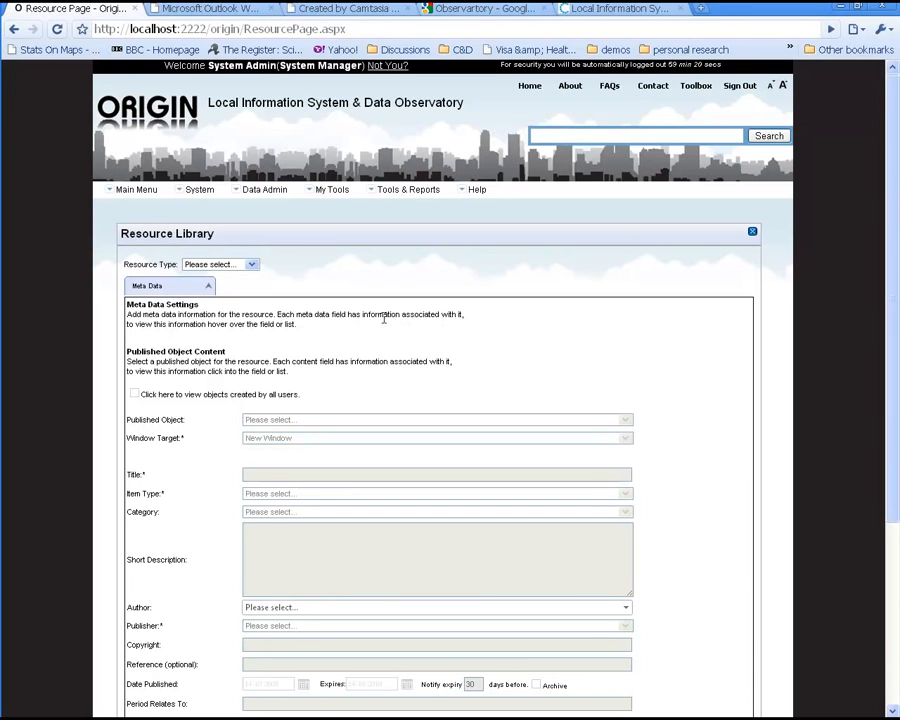
click(244, 264)
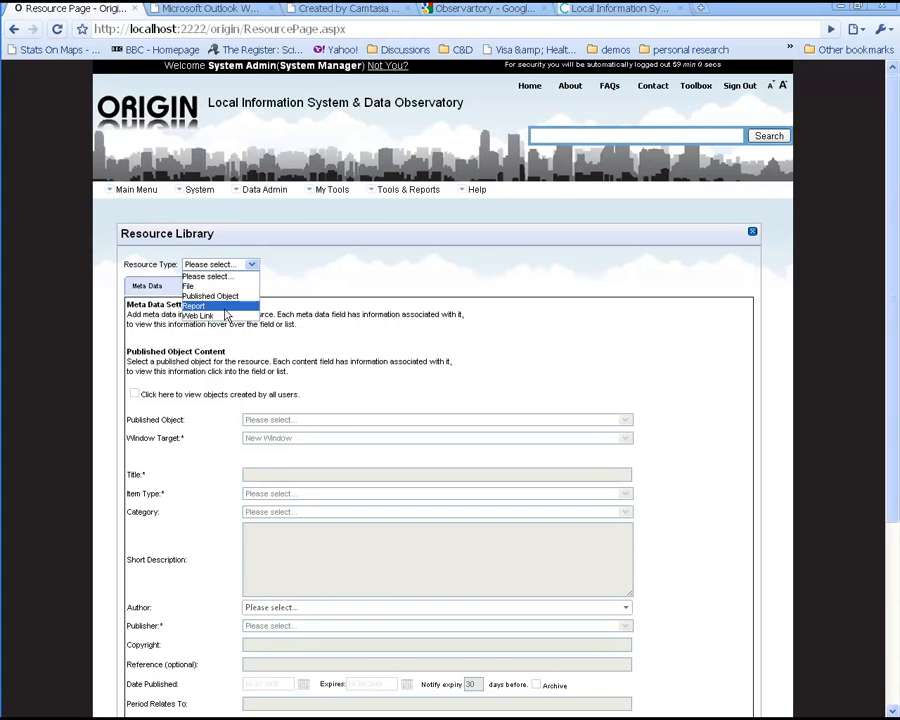
click(225, 311)
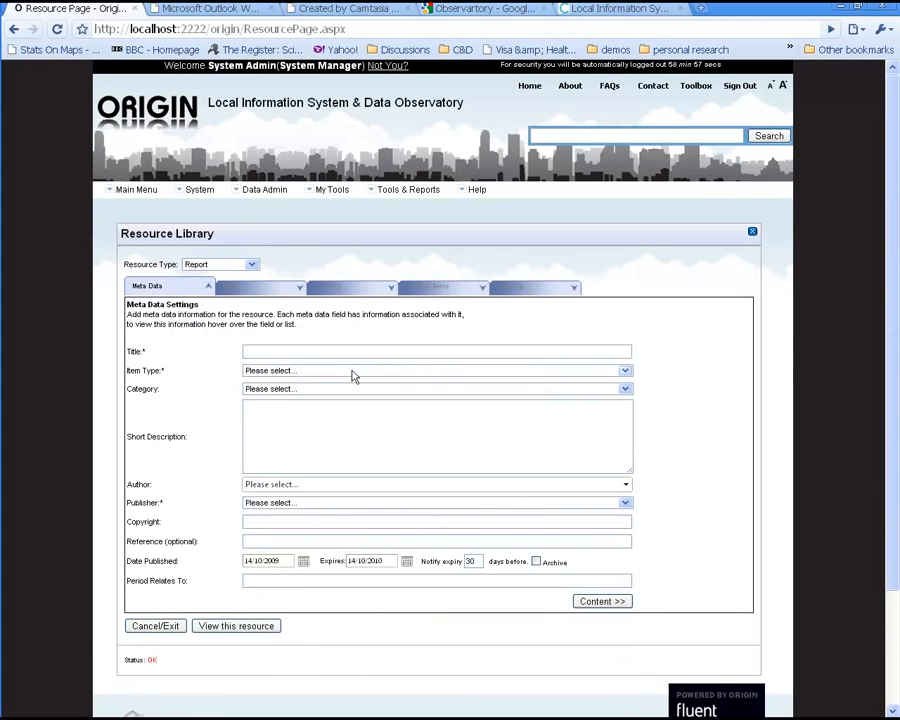
Step: Enter the title City Centre GCSE attainment report
mouse_move(329, 354)
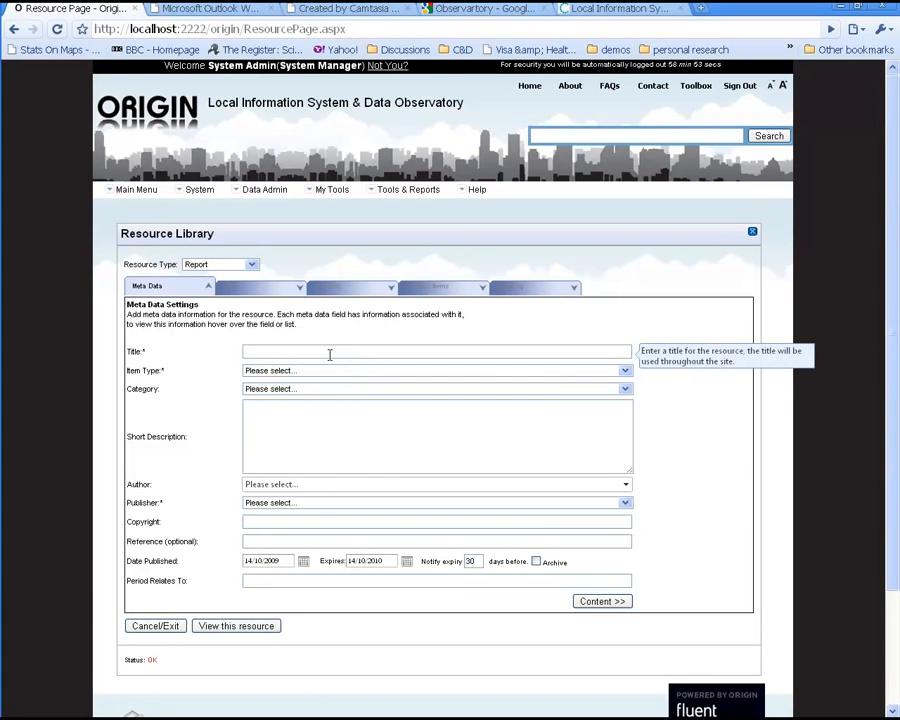
click(329, 354)
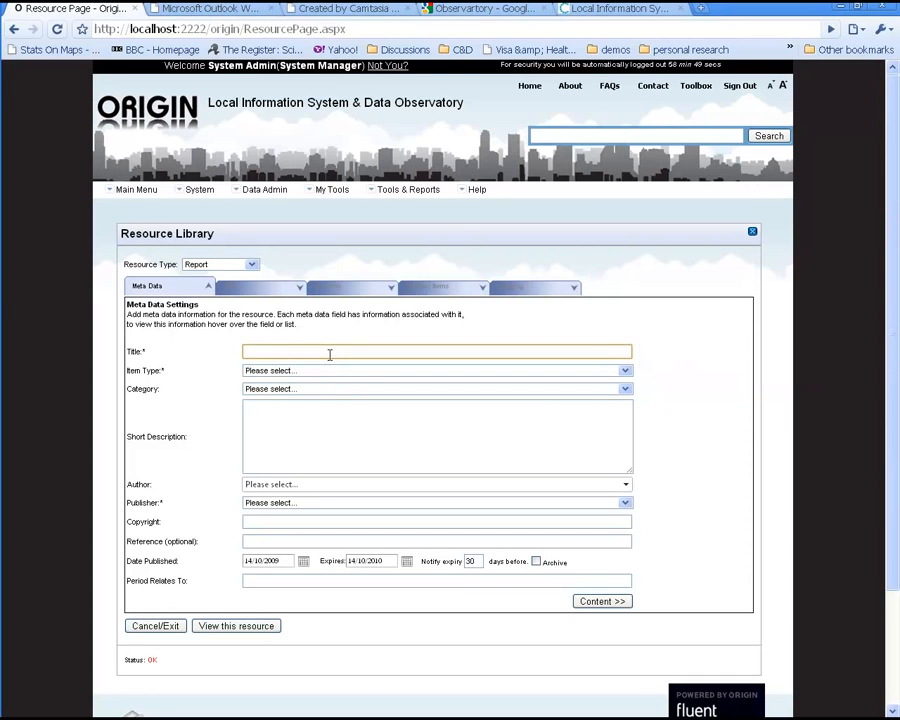
text(City Cent)
text(re )
text(O)
text(CSE attain)
text(ment report)
Step: Set the item type to Fact Card and the category to Education, Skills & Training - Sheffield
click(337, 375)
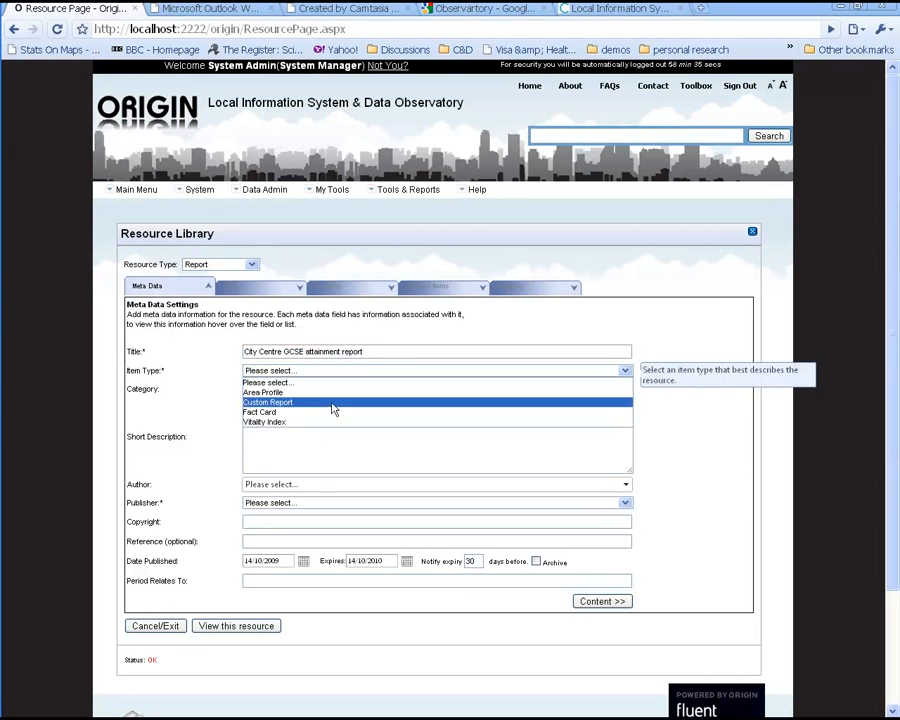
click(315, 413)
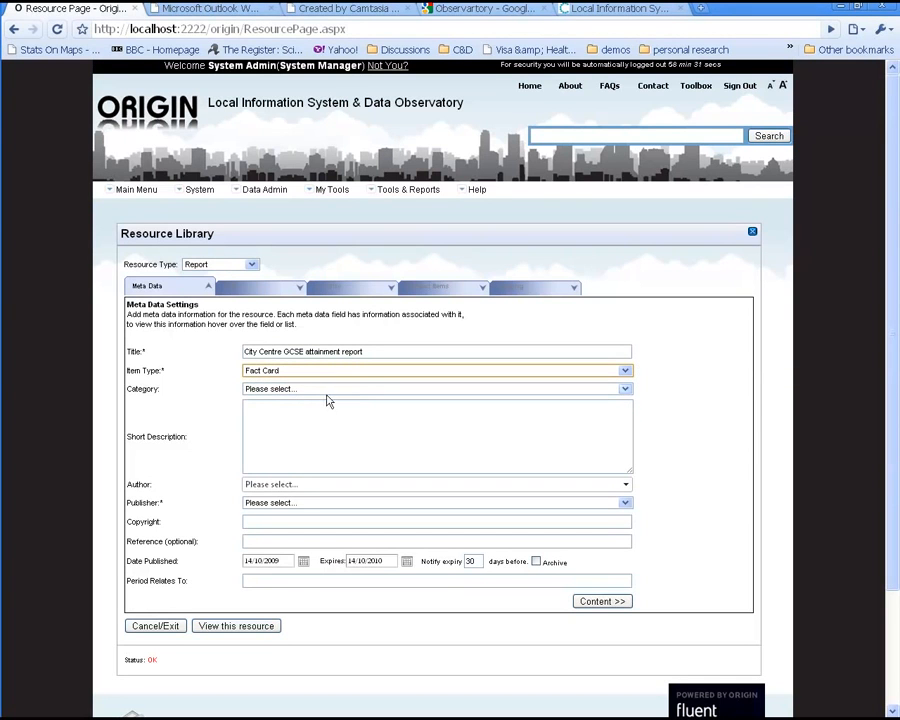
click(325, 394)
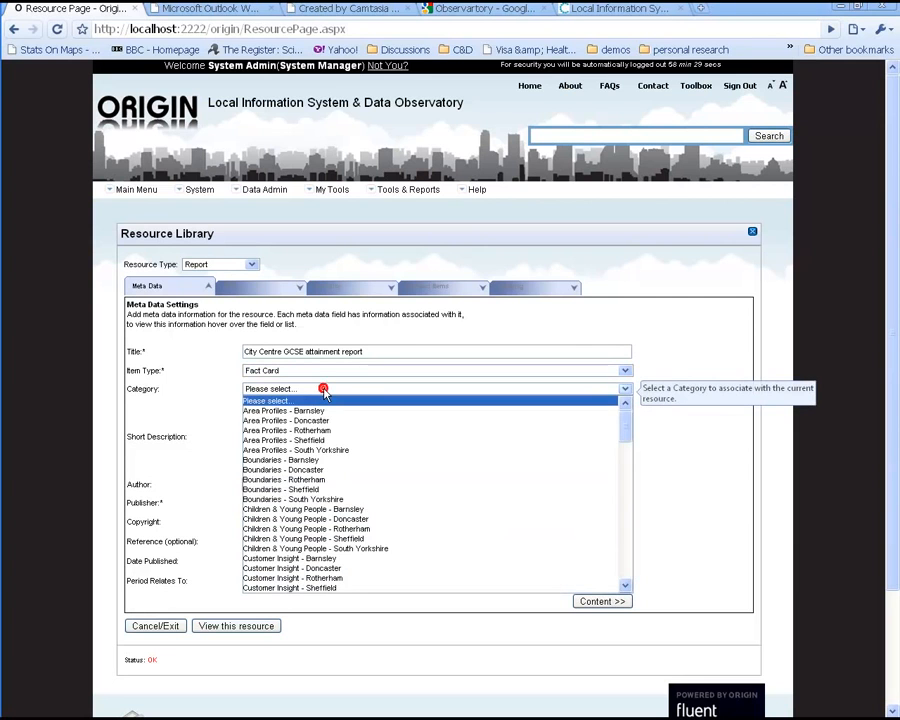
key(e)
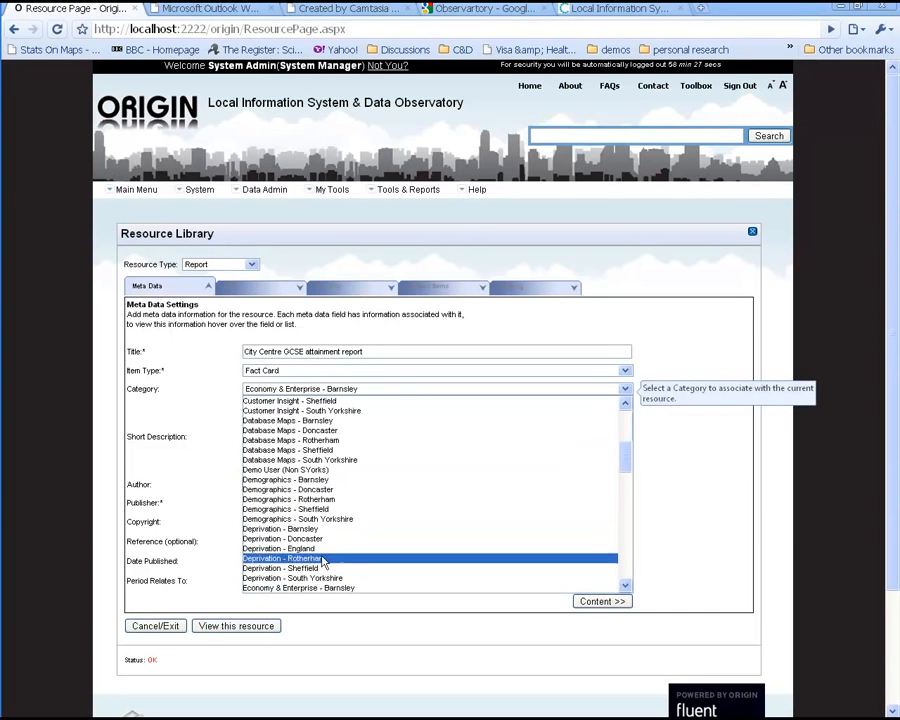
scroll(327, 560, down, 4)
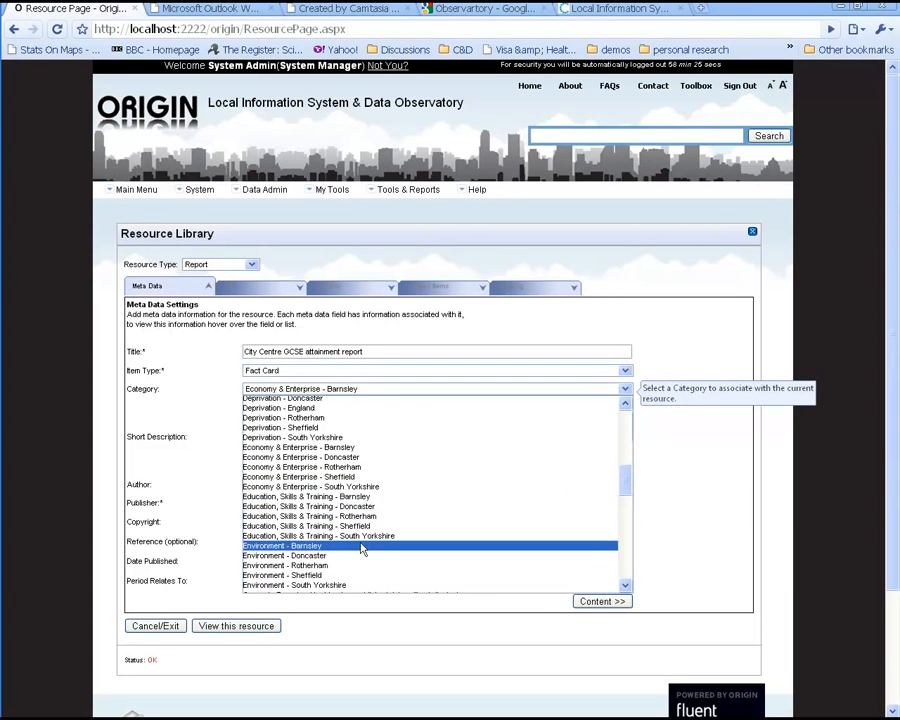
click(360, 527)
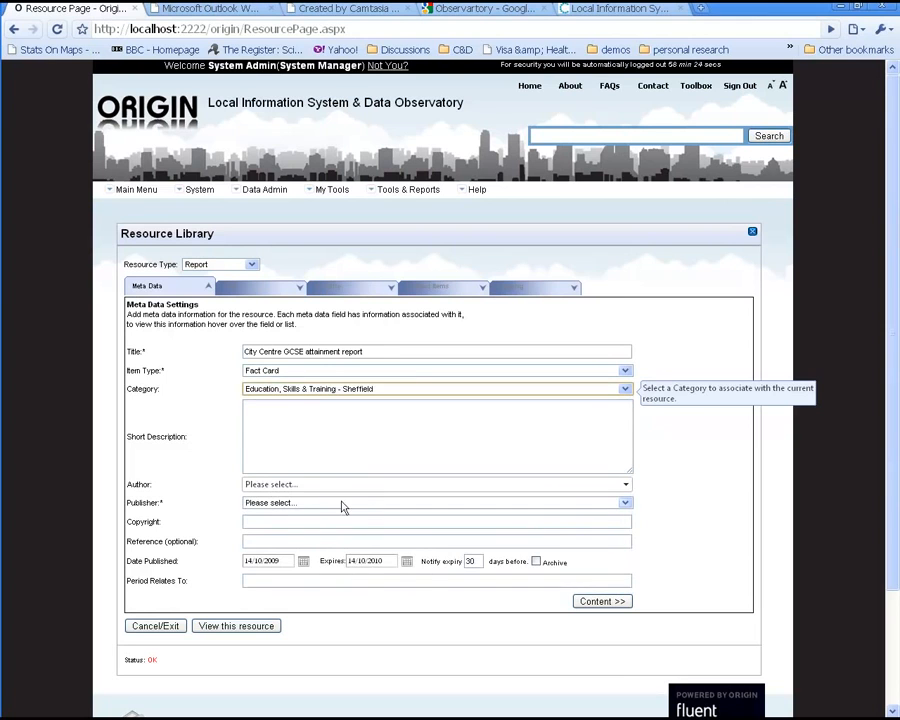
Step: Enter the short description Attainment for neighbourhoods in the City Centre
click(323, 440)
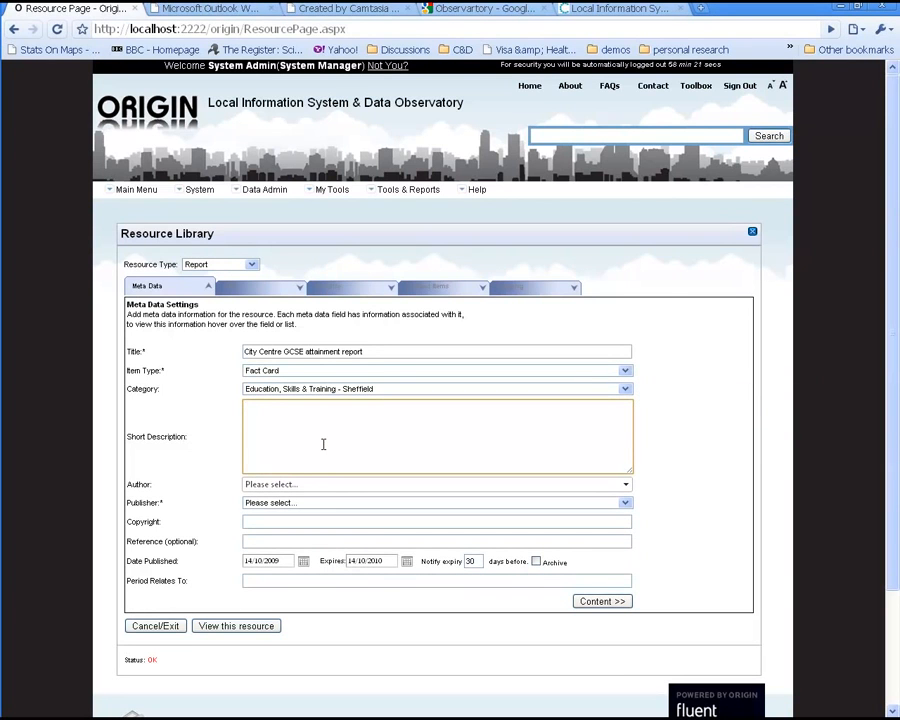
text(Attainment for neighbourhoods in the Cty Centre)
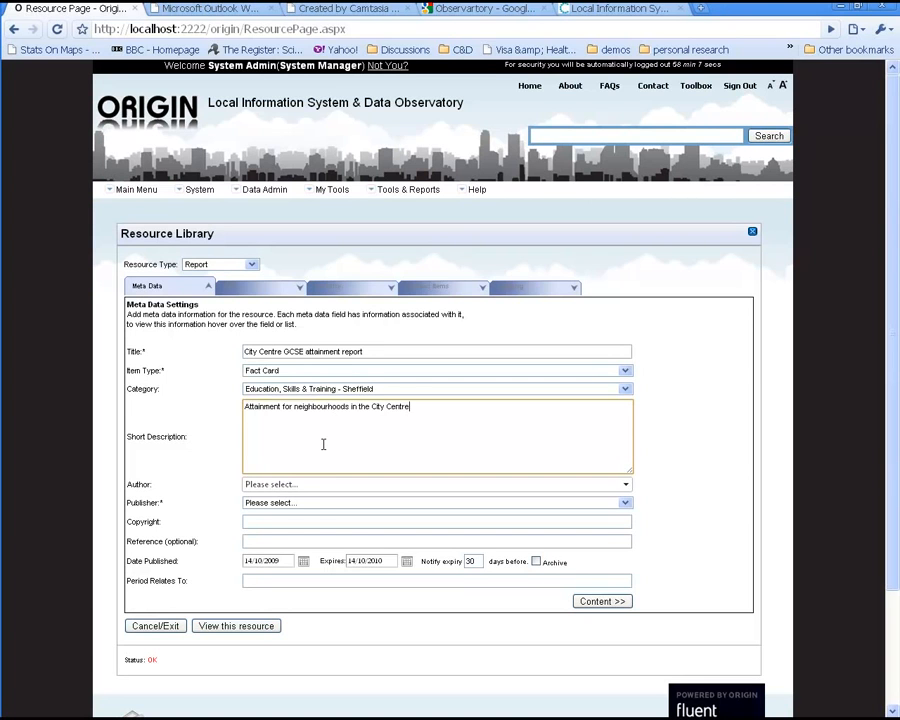
Step: Choose the system manager as author and set the publisher to Sheffield City Council
key(Tab)
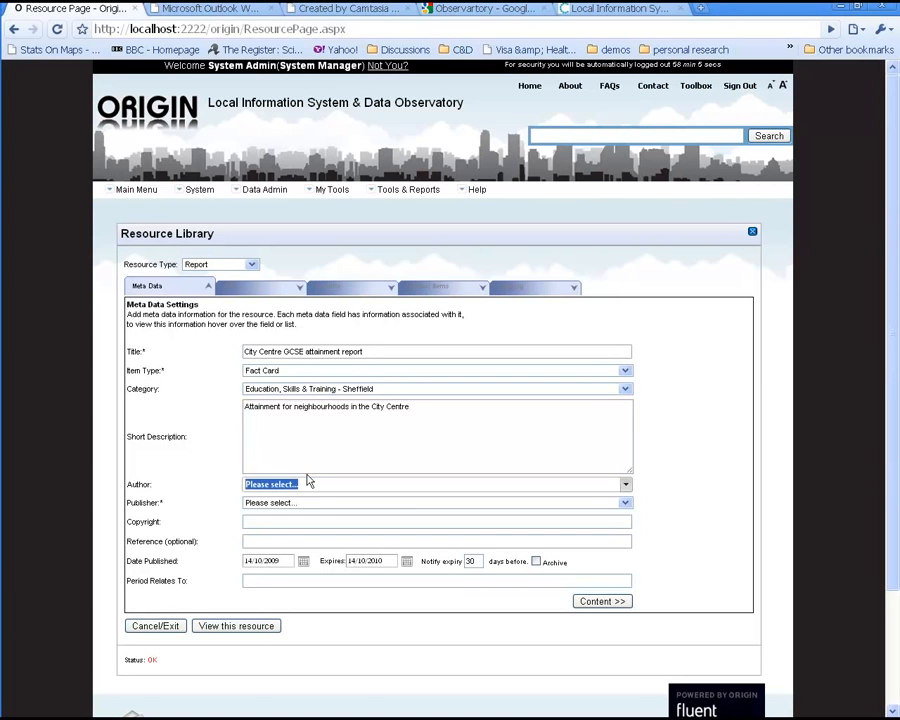
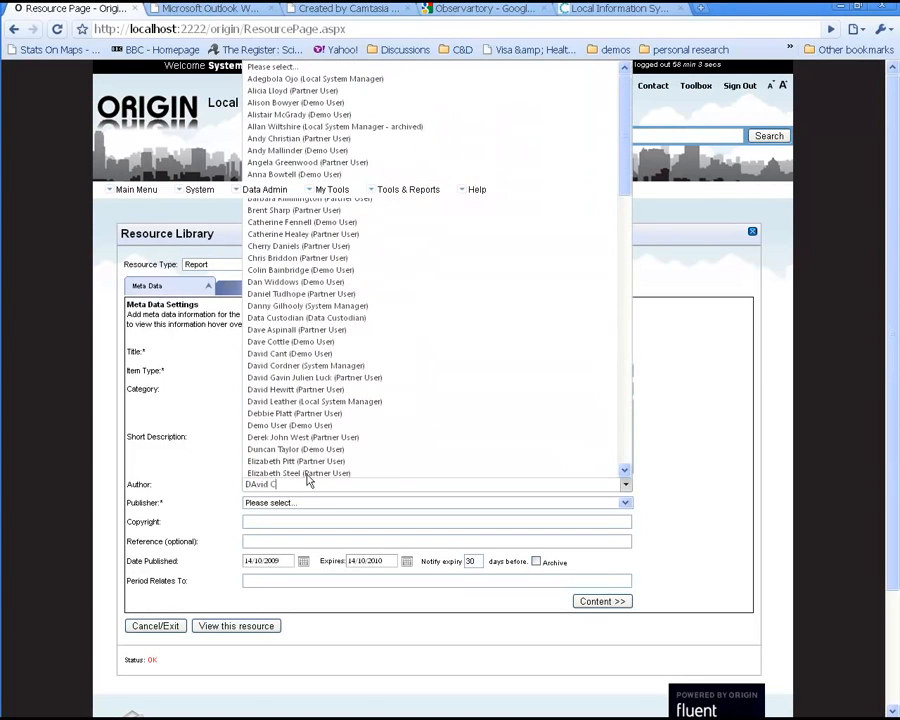
key(Tab)
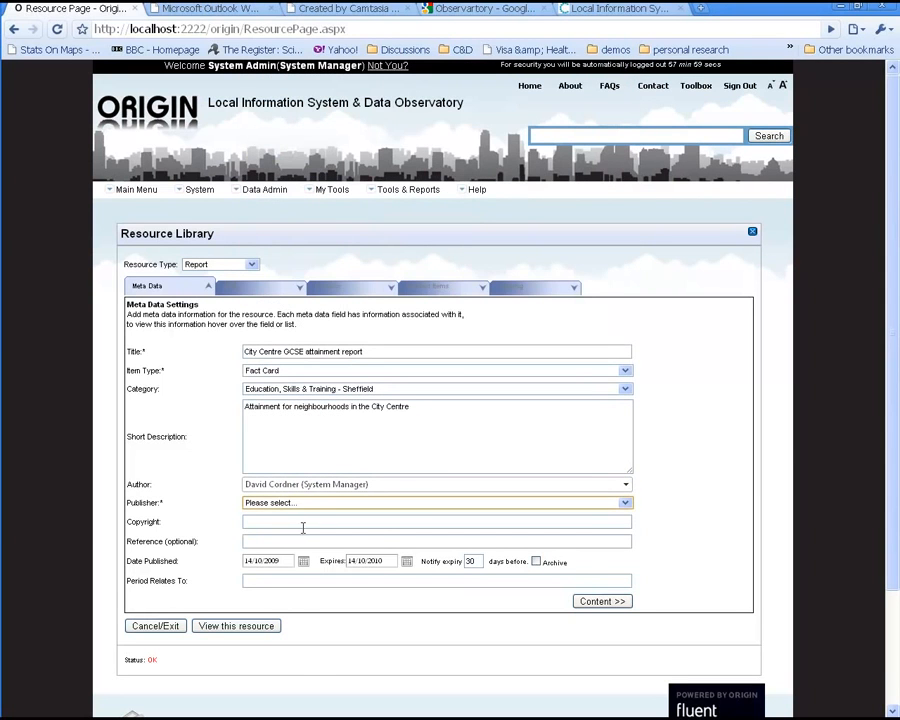
click(314, 505)
key(s)
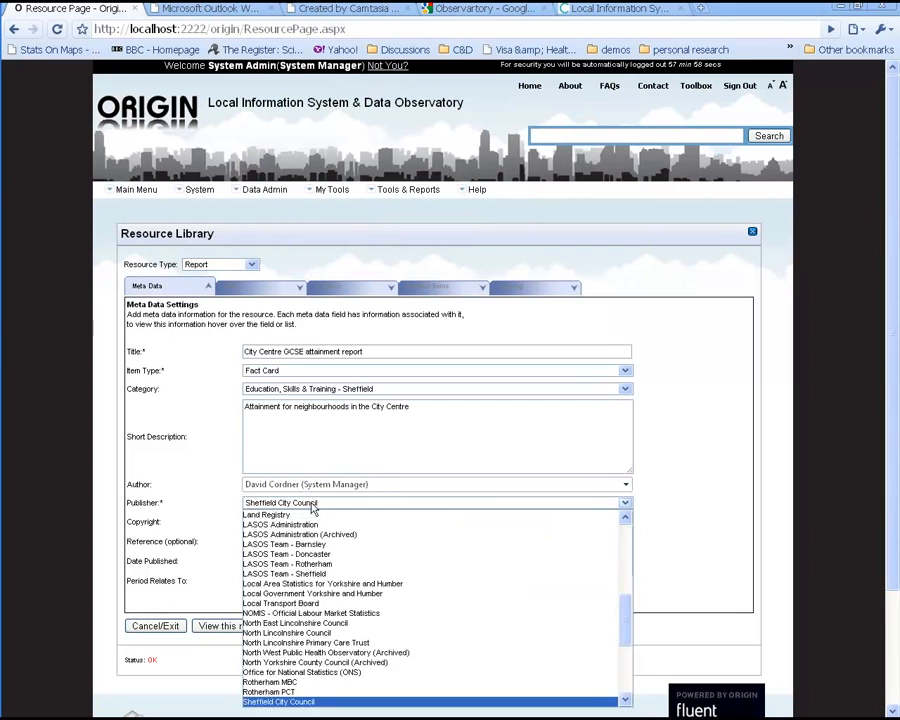
click(320, 701)
Step: Review the copyright, reference, publication date, expiry date and expiry notification fields
click(303, 520)
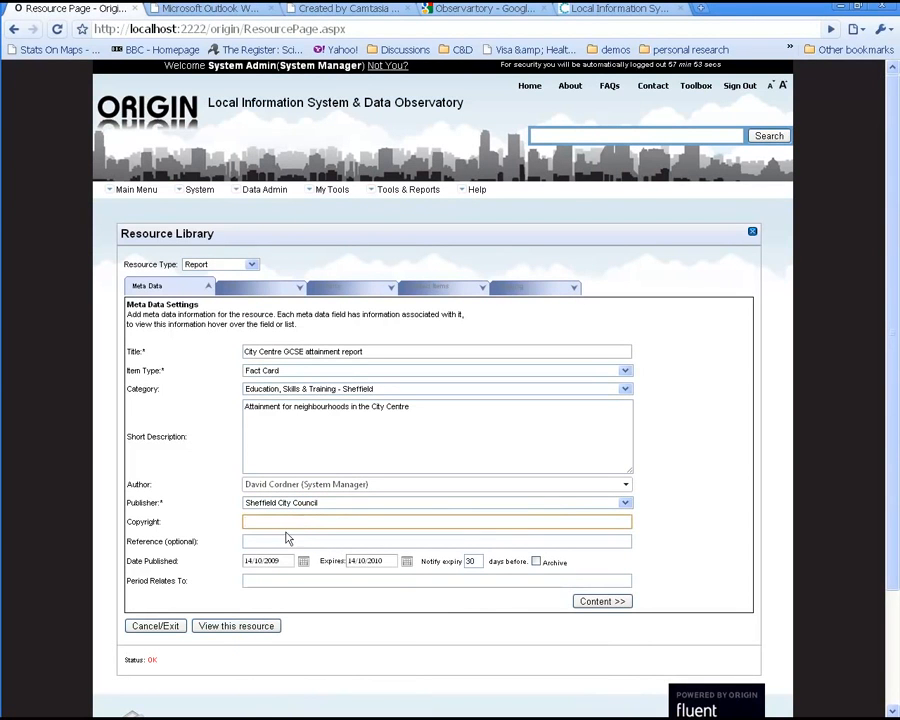
click(255, 541)
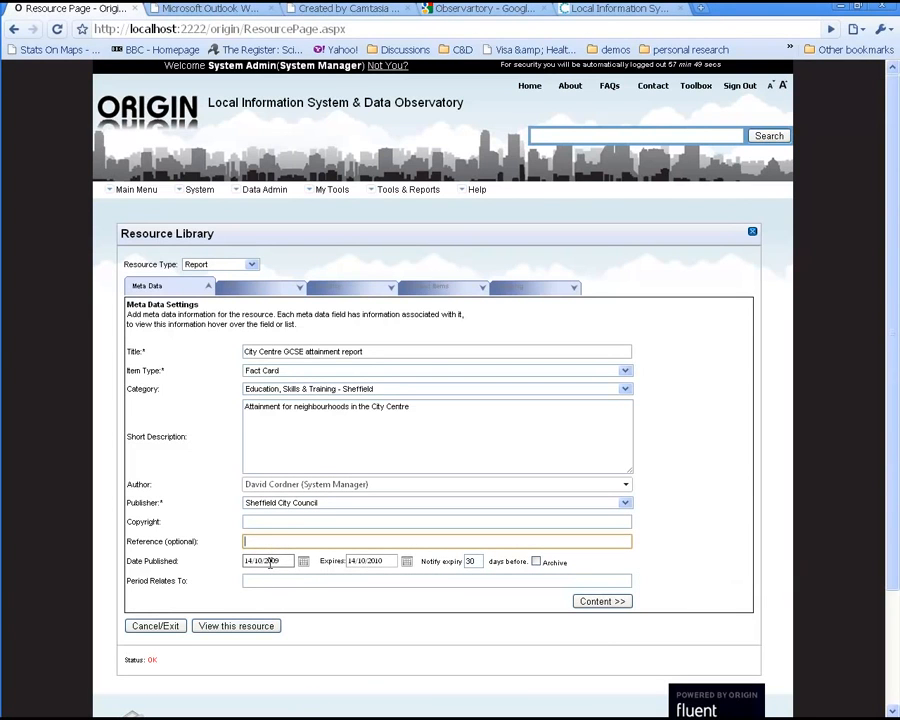
click(272, 562)
click(386, 562)
double_click(390, 562)
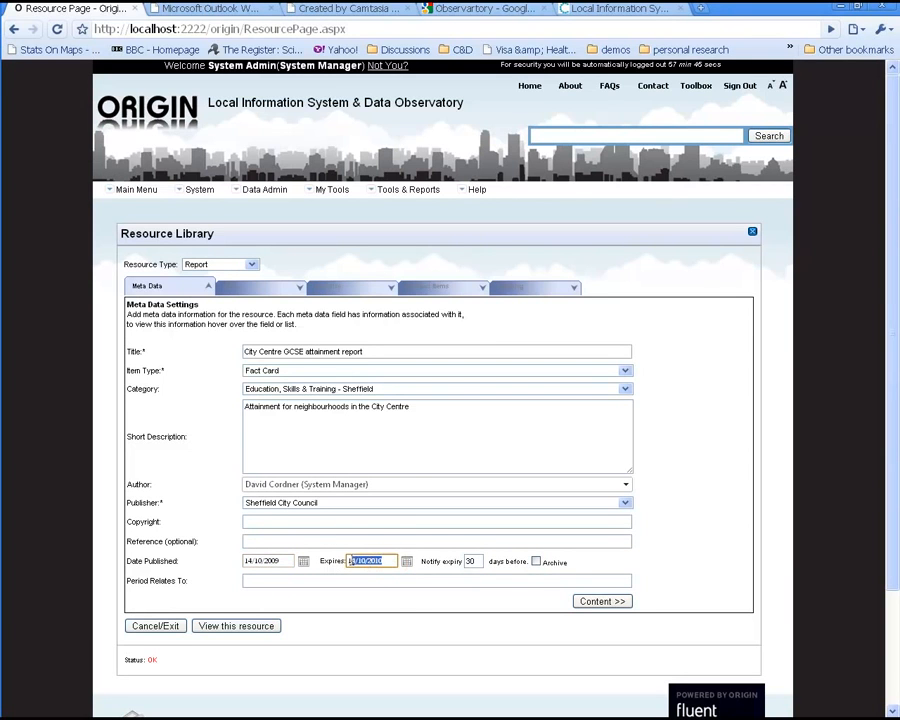
click(416, 580)
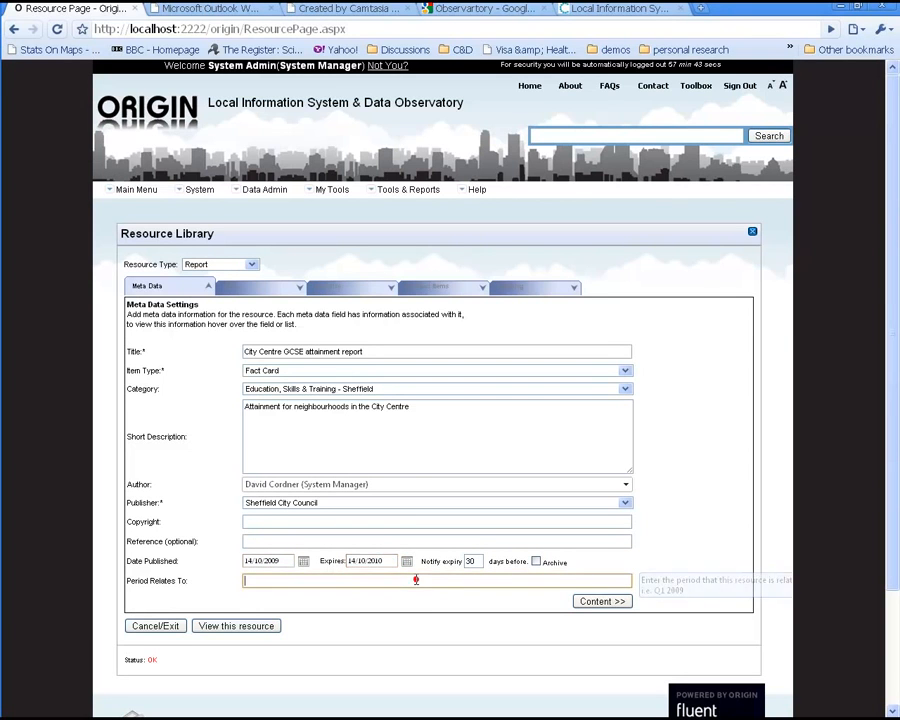
click(478, 562)
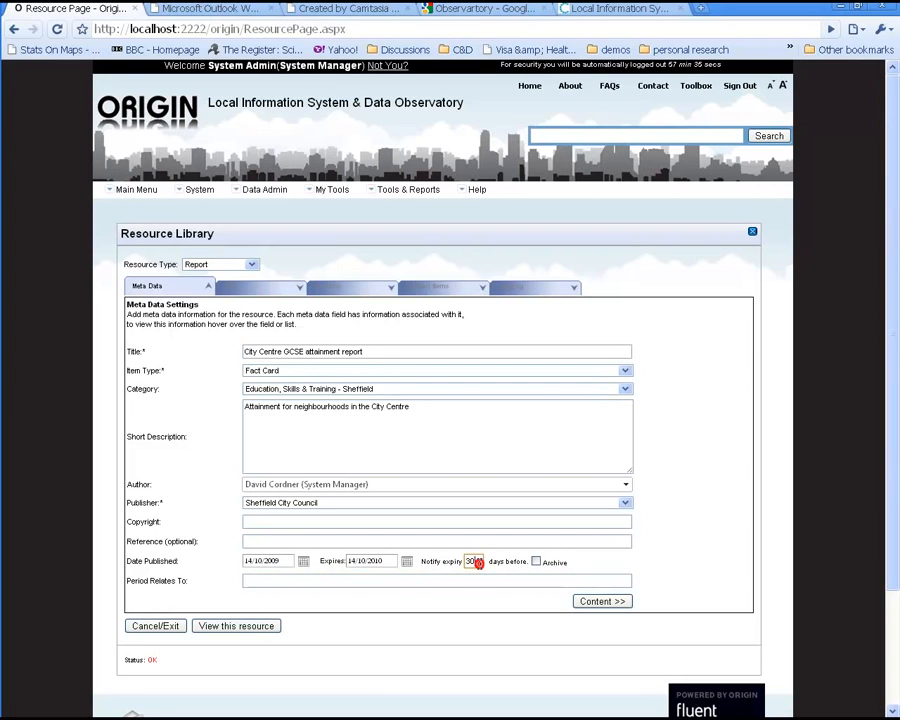
Step: Set Period Relates To as 2007-2008 academic year and continue to the content section
click(466, 580)
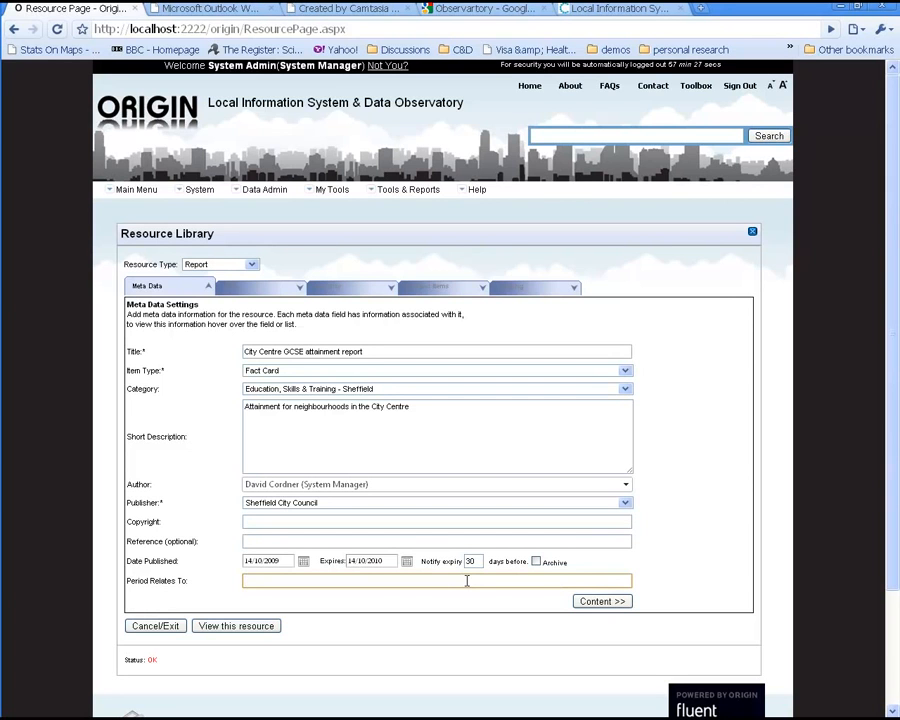
text(2007-2008 academic year)
click(598, 603)
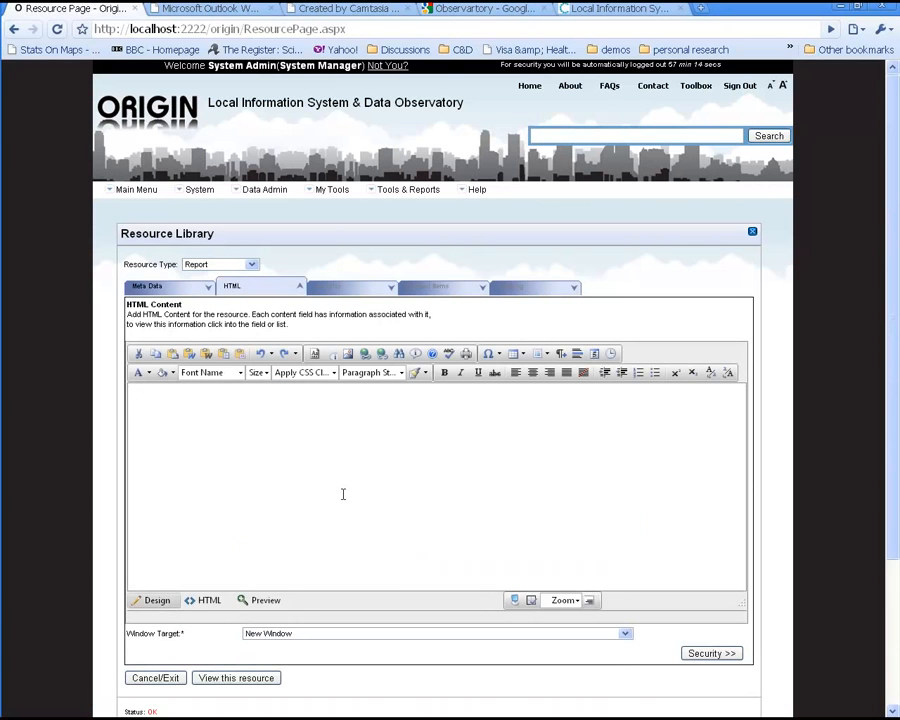
Step: Insert the report template Template 1.htm into the HTML content editor
click(183, 408)
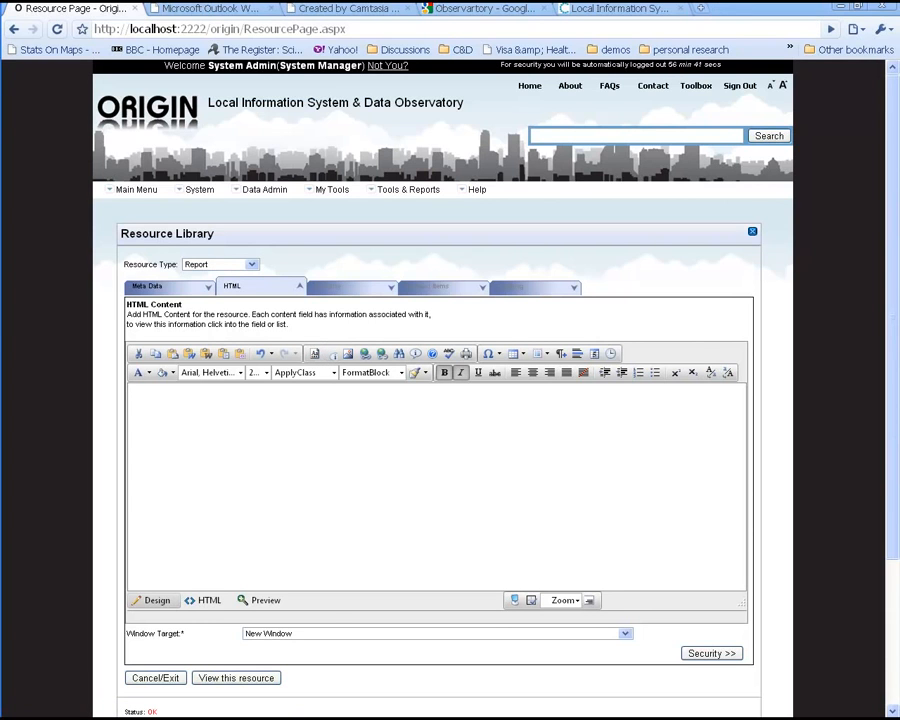
click(291, 455)
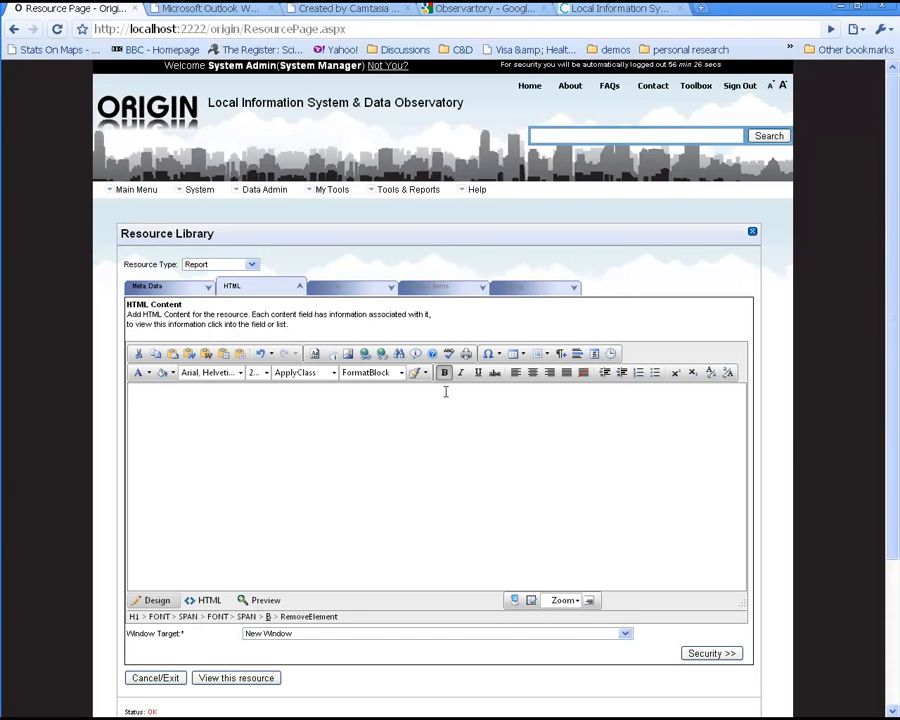
click(314, 356)
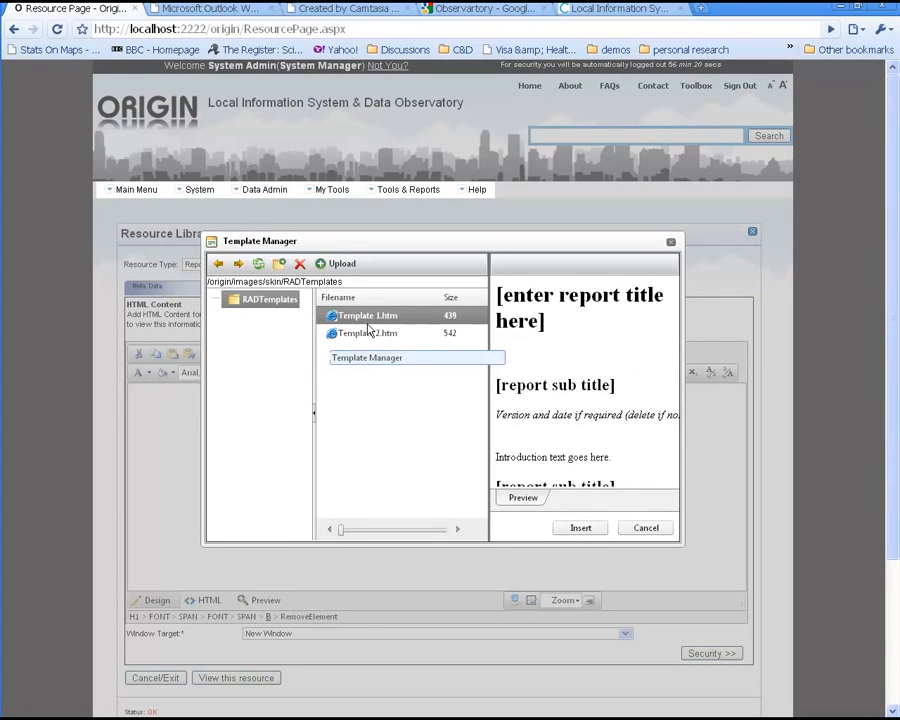
click(576, 528)
click(388, 452)
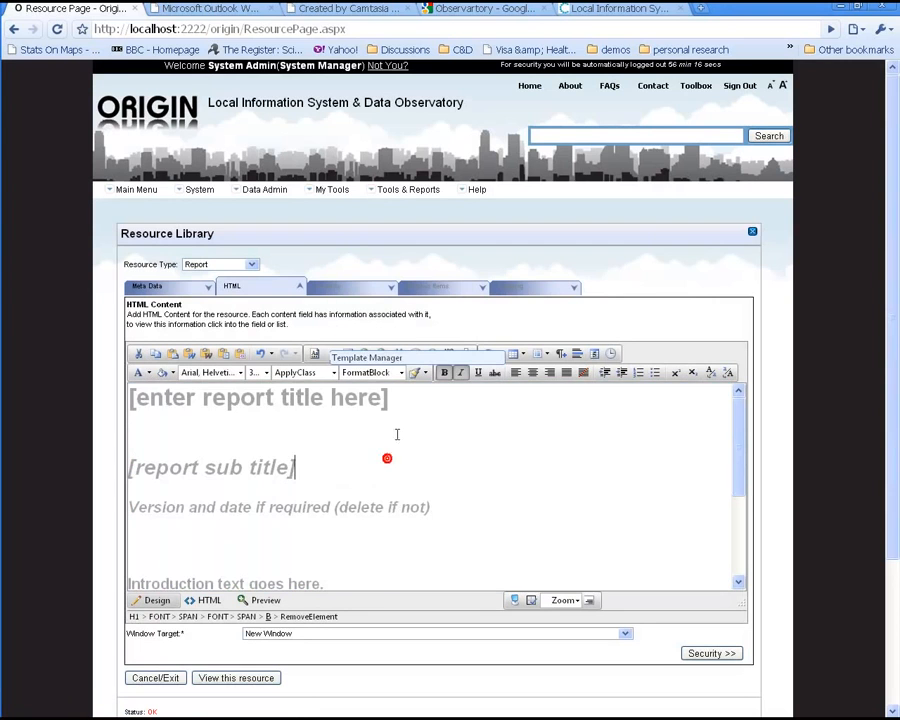
Step: Replace the template's title placeholder with GCSE in City Centre
drag(414, 397, 106, 396)
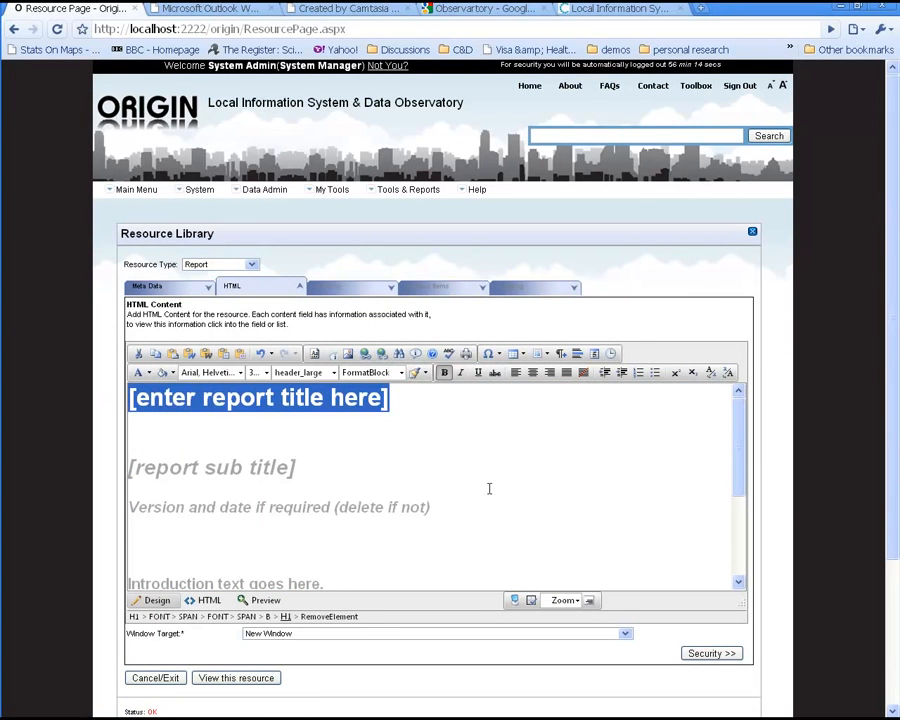
text(G)
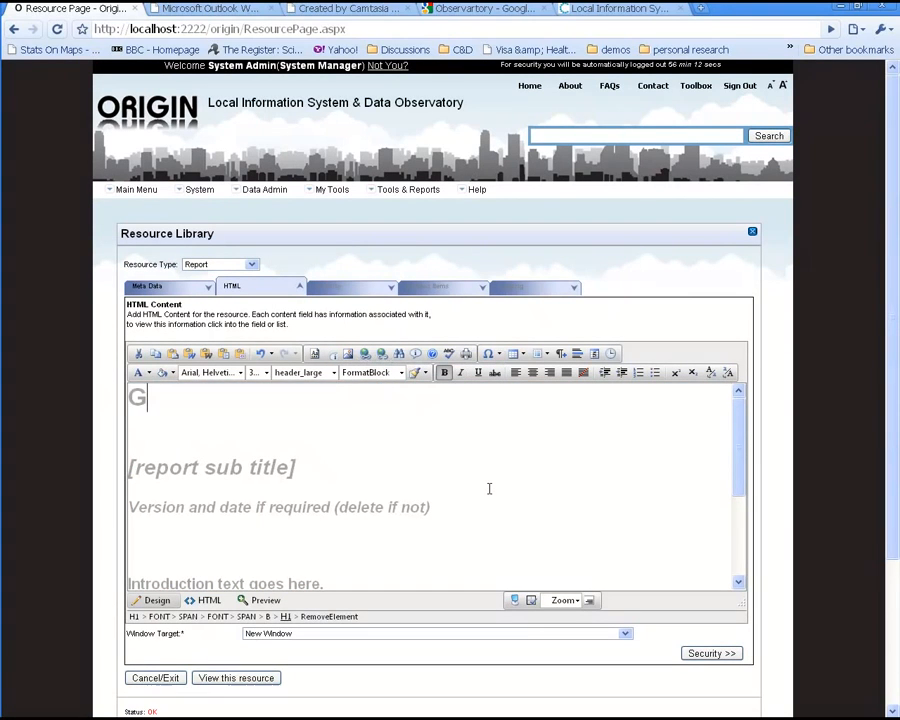
text(CSE in City Centre)
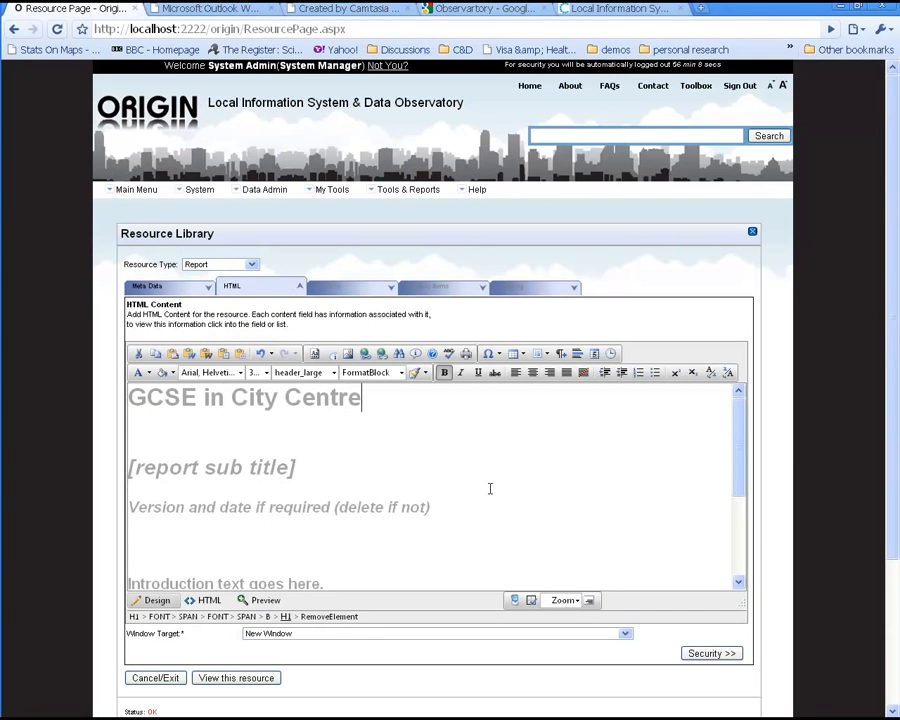
Step: Delete the sub title and version placeholder lines beneath the title
drag(287, 442, 362, 532)
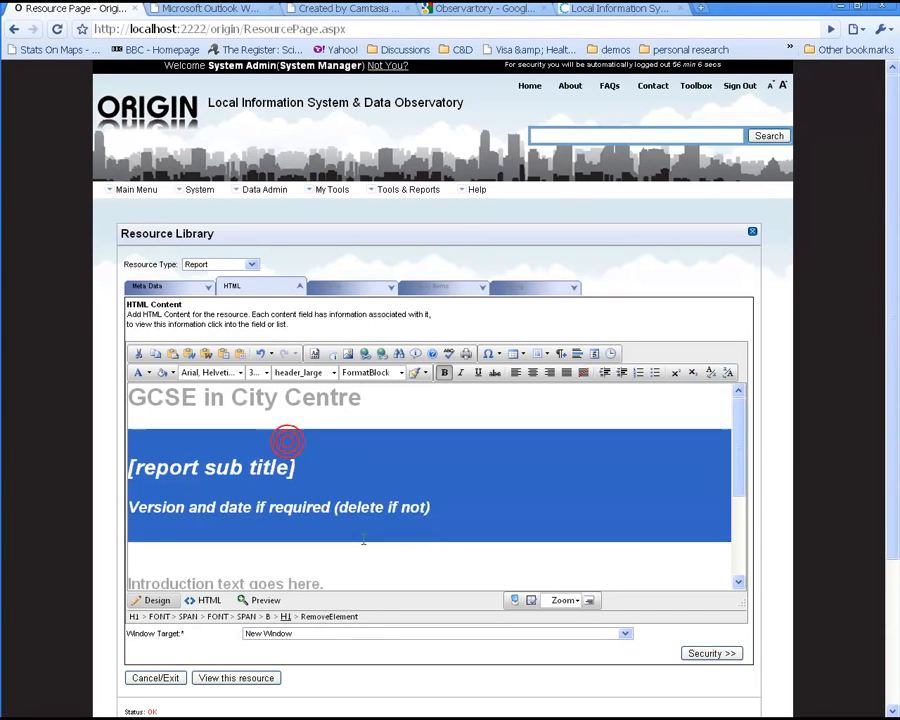
scroll(367, 546, down, 1)
scroll(367, 546, down, 1)
shift+click(490, 511)
key(Delete)
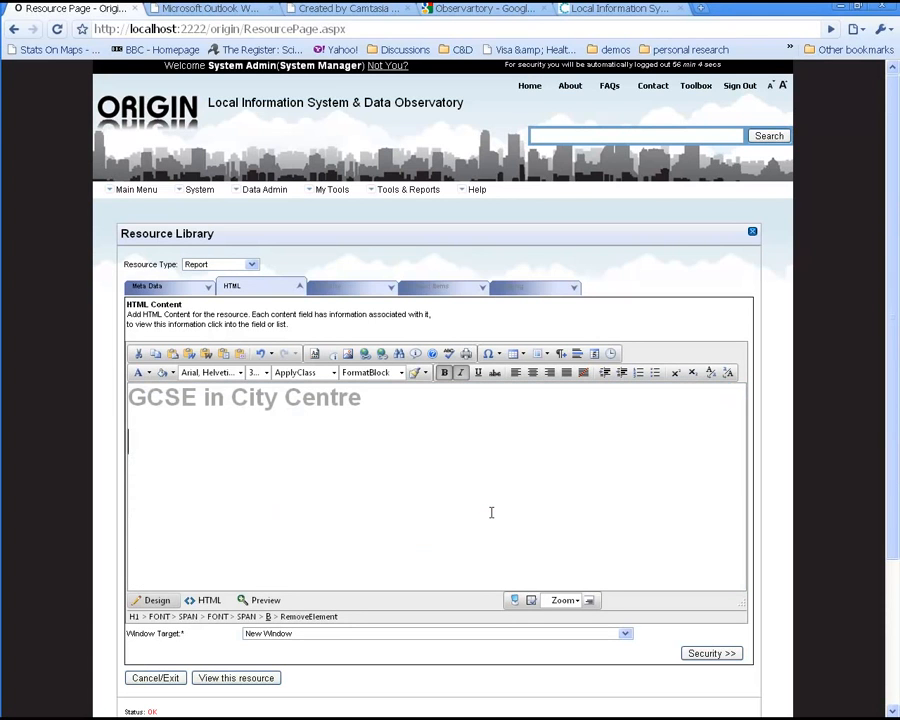
key(BackSpace)
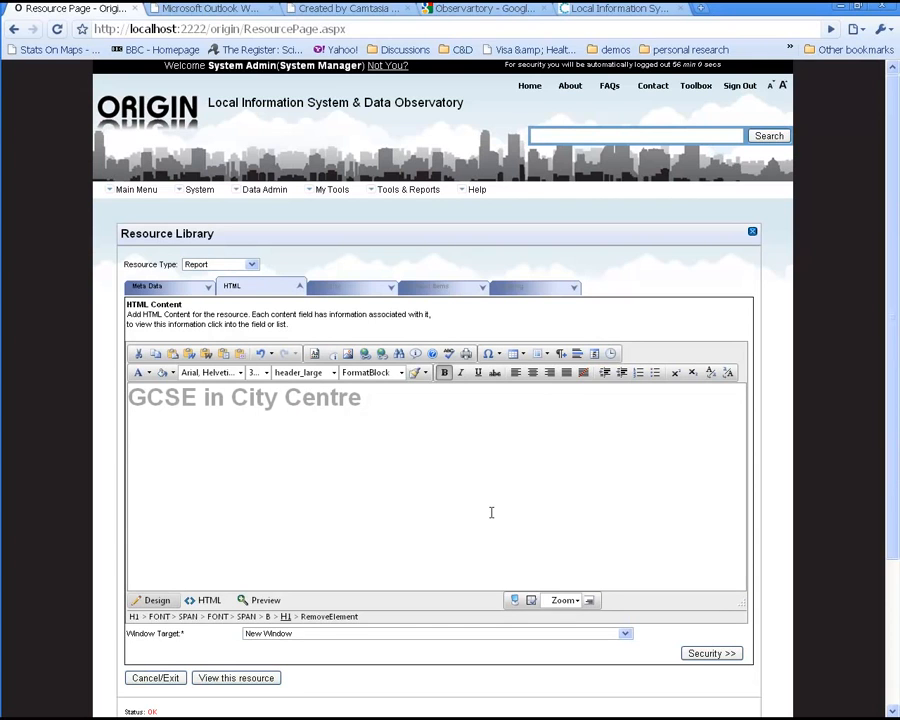
Step: Insert the GCSE data in City Centre table from the data objects list into the HTML content
click(336, 361)
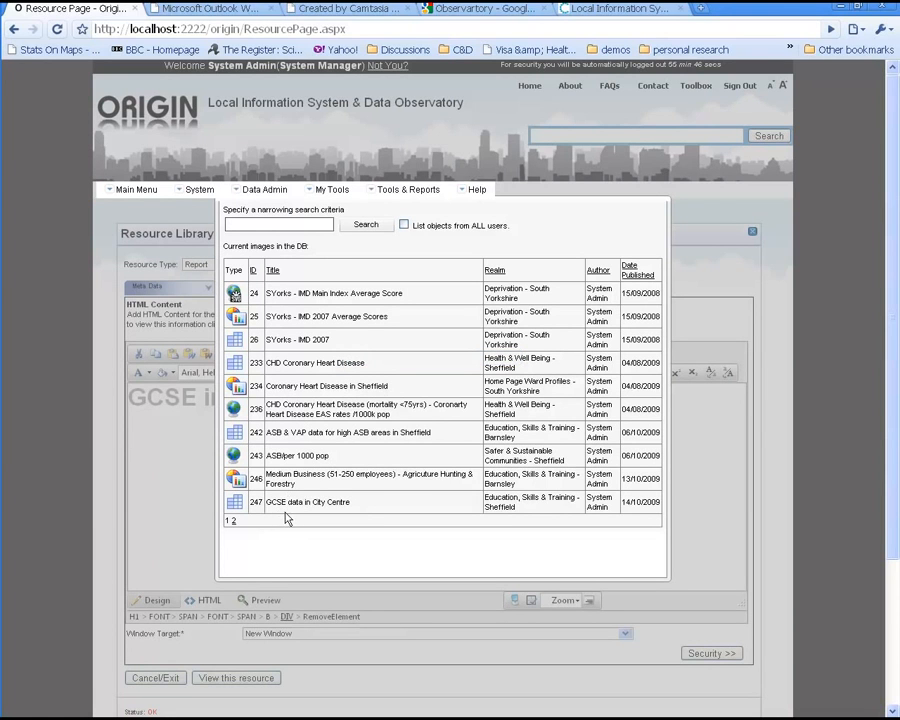
click(233, 521)
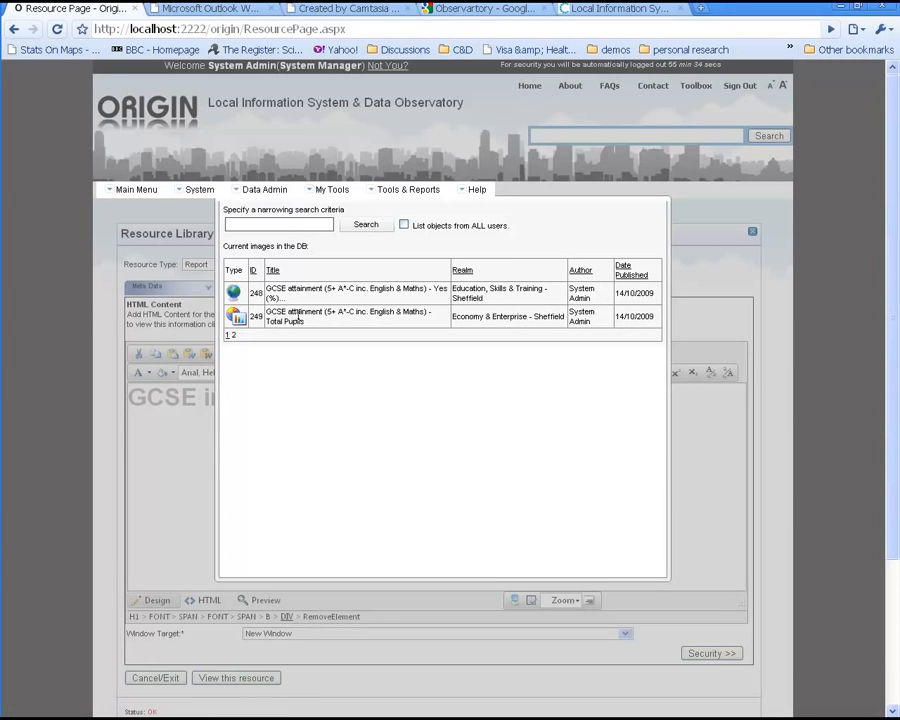
click(229, 337)
click(231, 510)
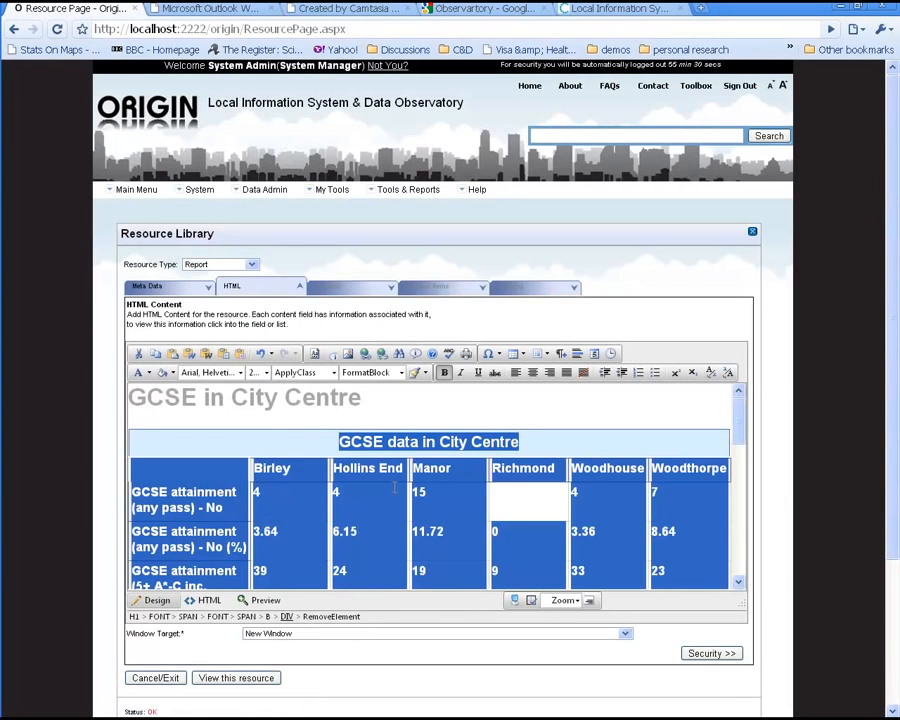
Step: Place the cursor below the table and insert the GCSE attainment (5+ A*-C inc. English & Maths) - Total Pupils chart
scroll(395, 489, down, 2)
scroll(395, 489, up, 2)
click(388, 487)
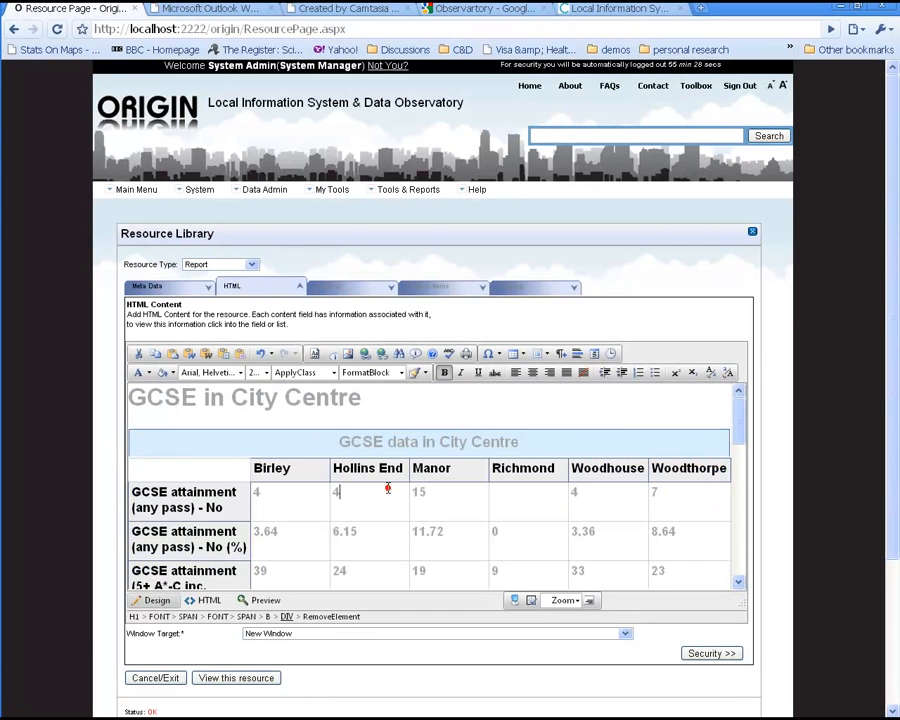
click(207, 440)
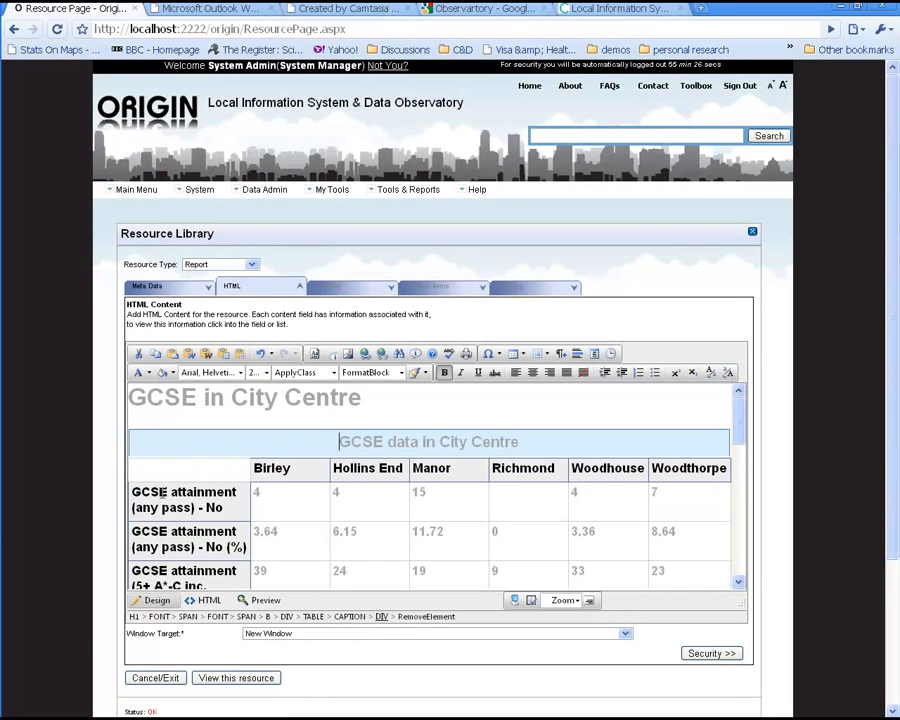
click(288, 495)
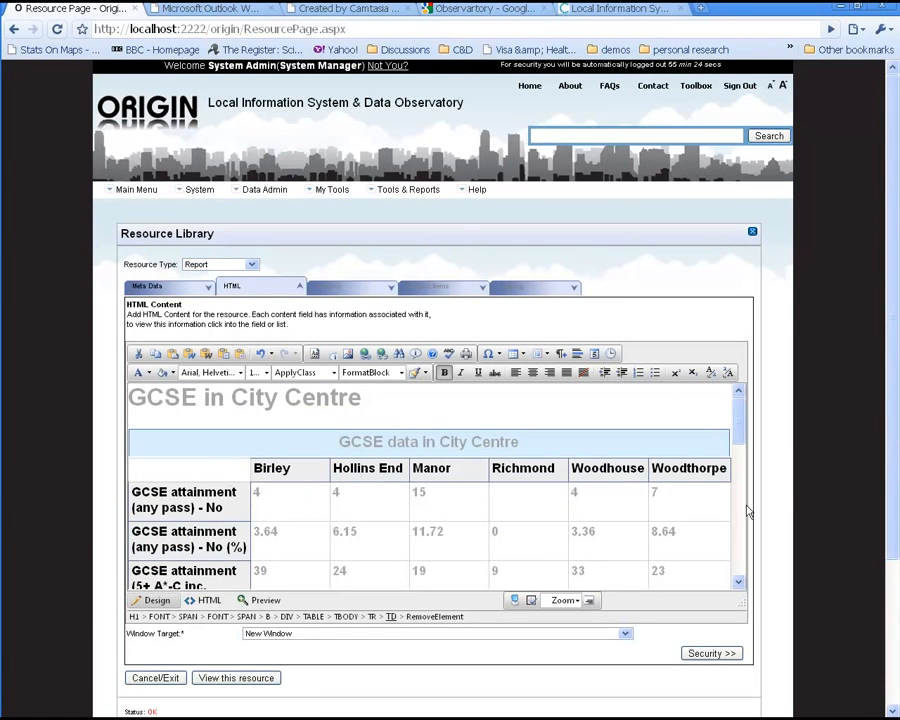
drag(737, 426, 737, 560)
click(675, 540)
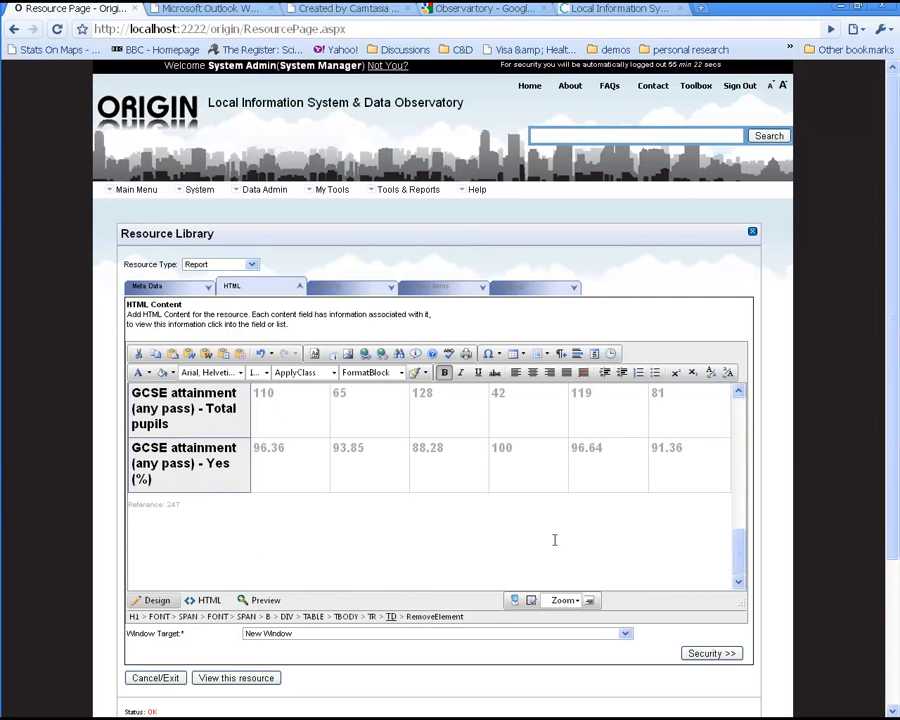
click(332, 354)
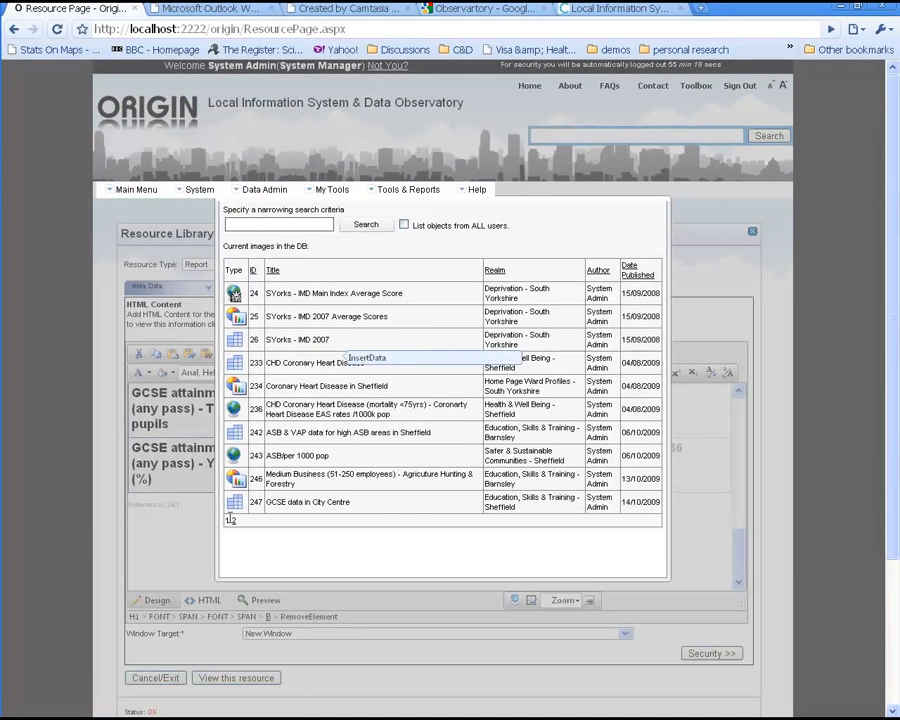
click(232, 519)
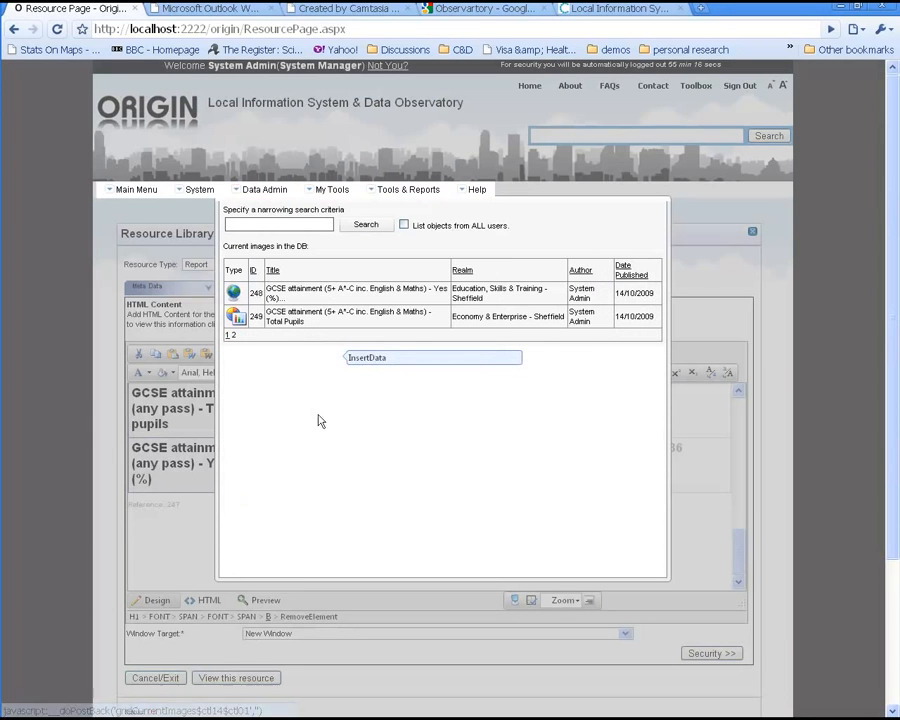
click(236, 316)
click(740, 537)
drag(740, 534, 743, 584)
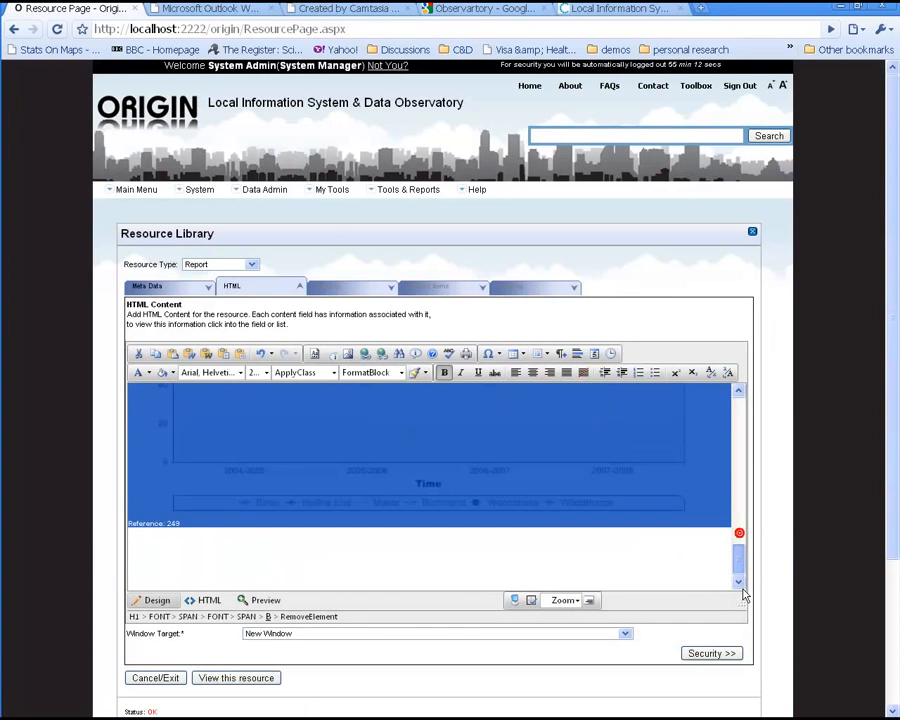
click(704, 564)
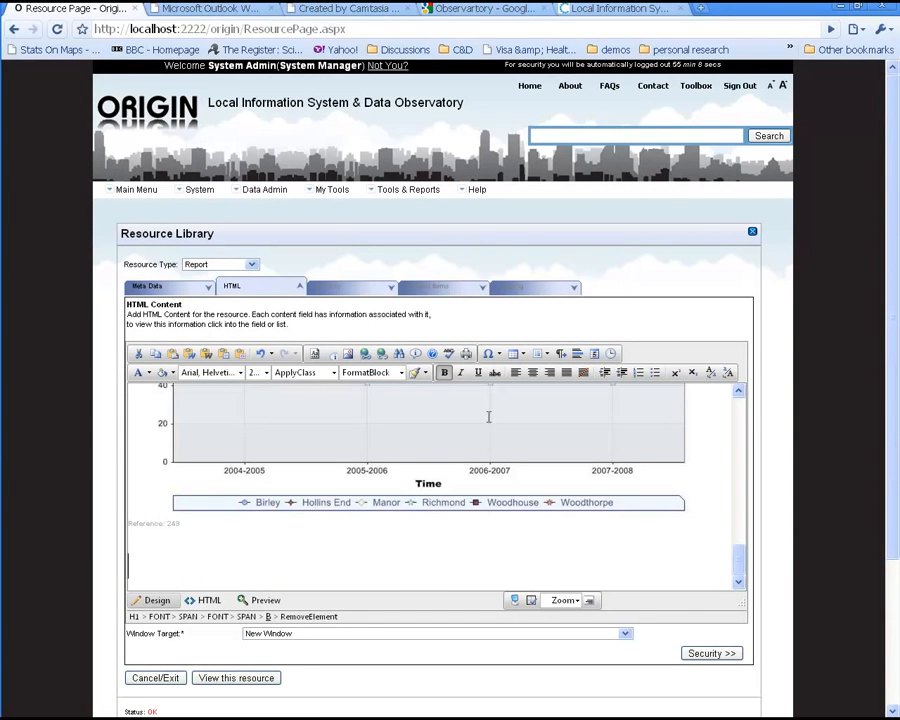
text(d)
key(BackSpace)
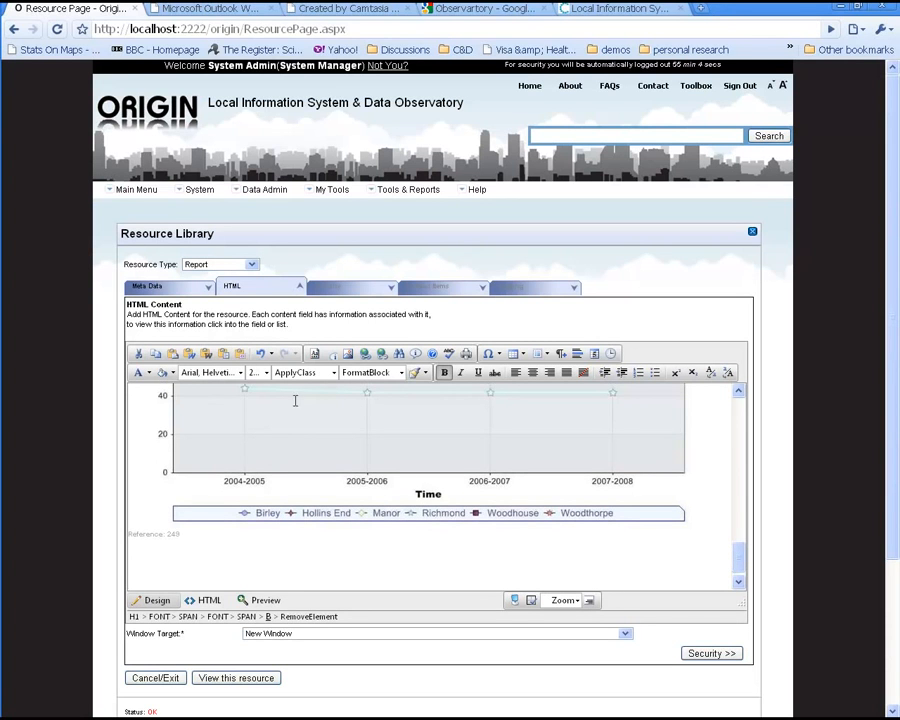
drag(739, 569, 740, 428)
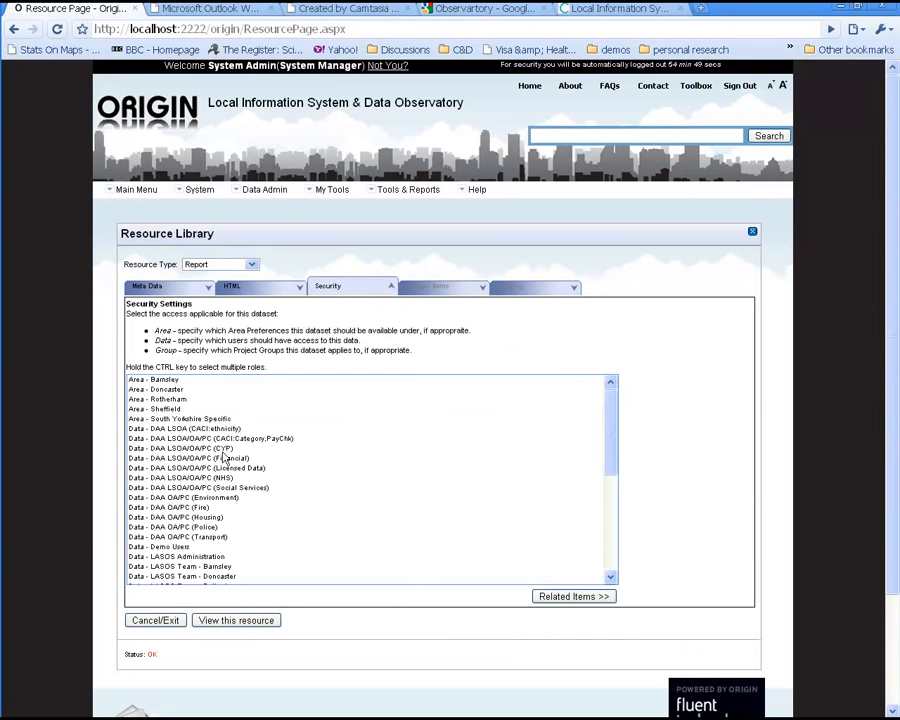
Step: Grant access to Data - Public Users and Group - Education, Training & Skills, then continue to related items
scroll(219, 453, down, 3)
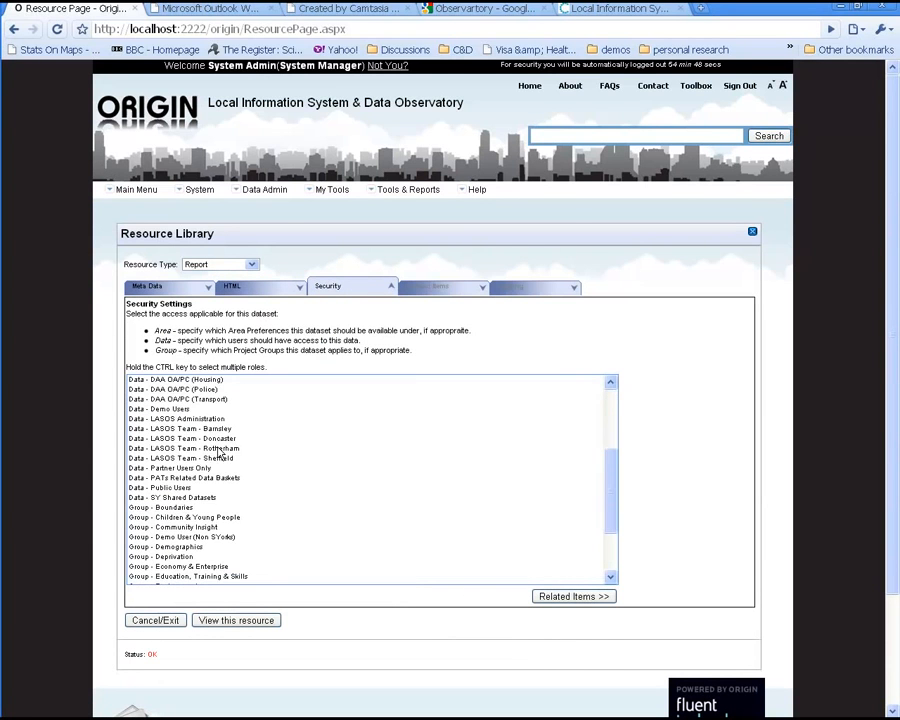
click(207, 488)
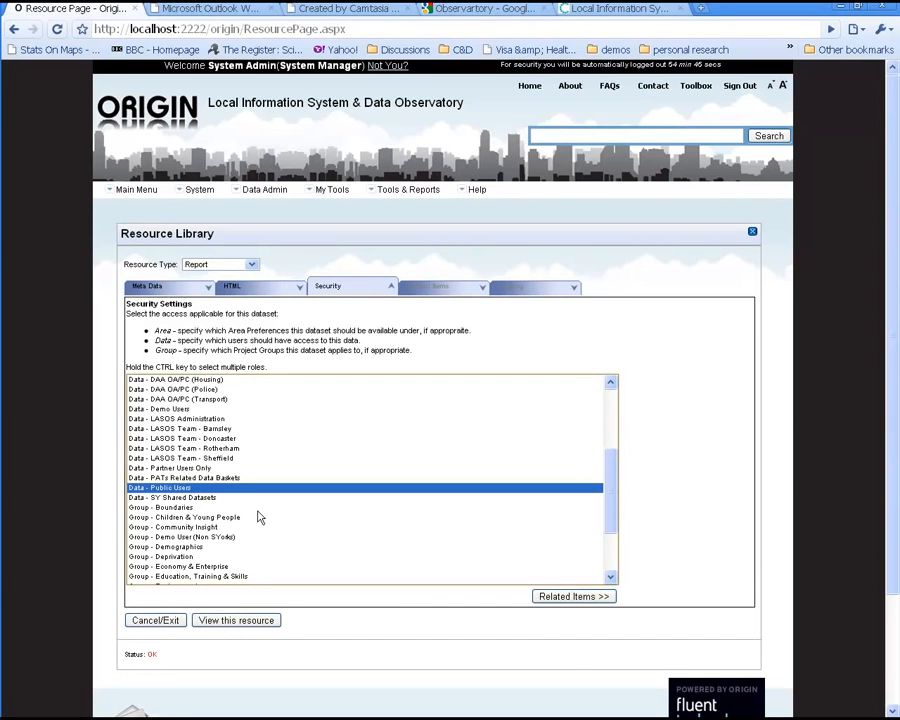
scroll(258, 517, down, 5)
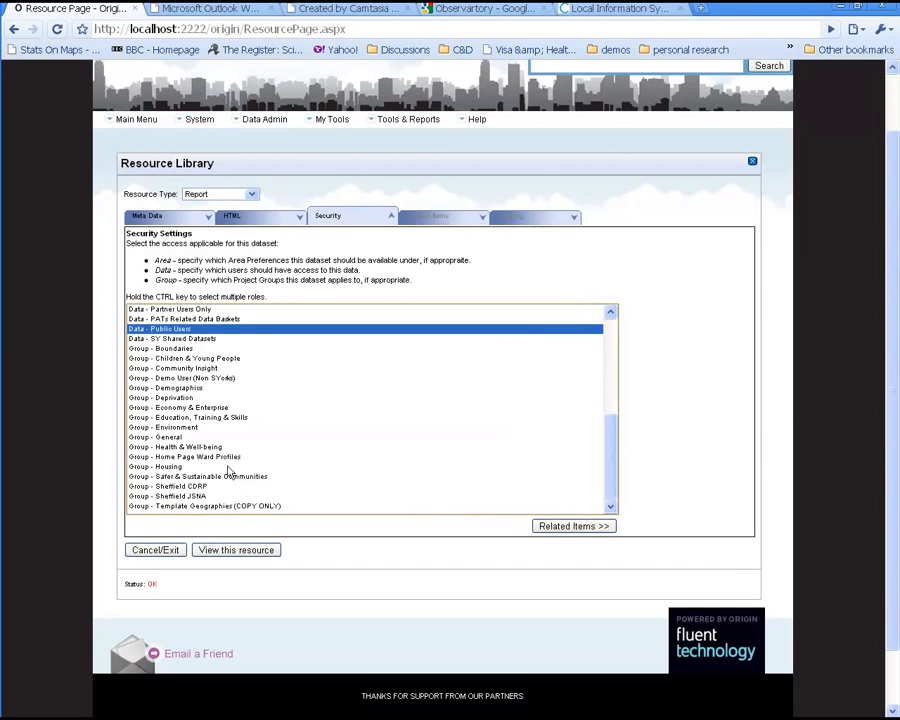
ctrl+click(217, 419)
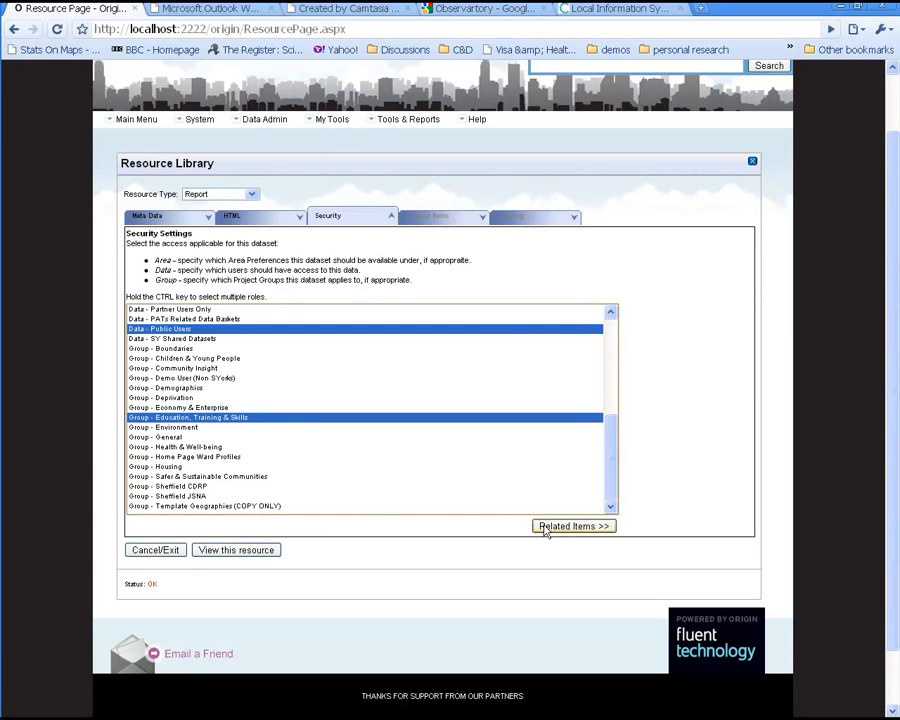
click(545, 530)
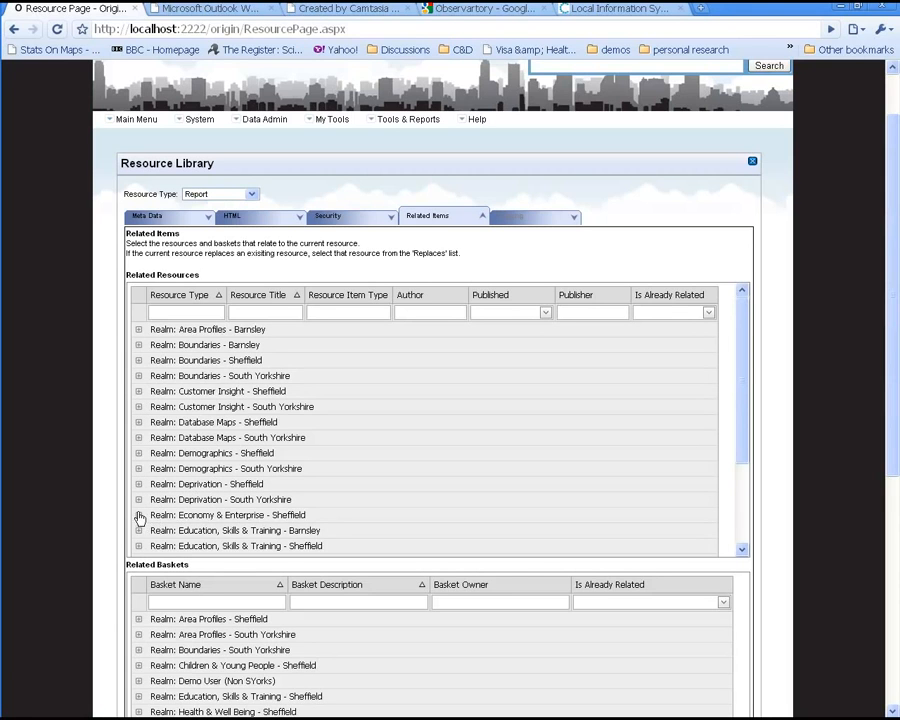
Step: In the Education, Skills & Training - Sheffield realm, relate the Primary School Attendance Rates map and City Centre GCSE attainment fact card
scroll(165, 495, down, 2)
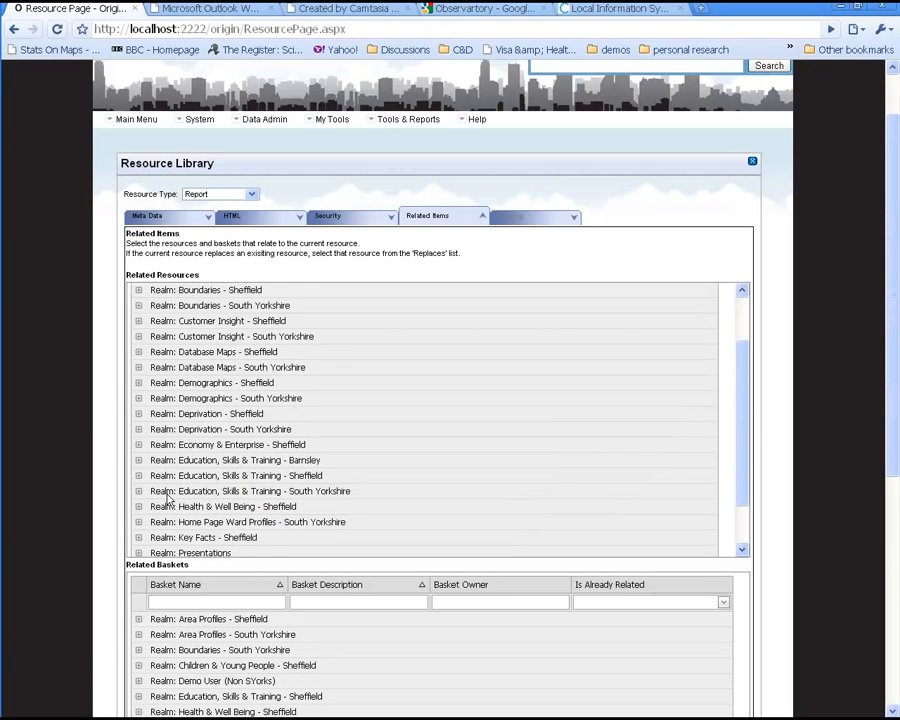
scroll(167, 498, down, 2)
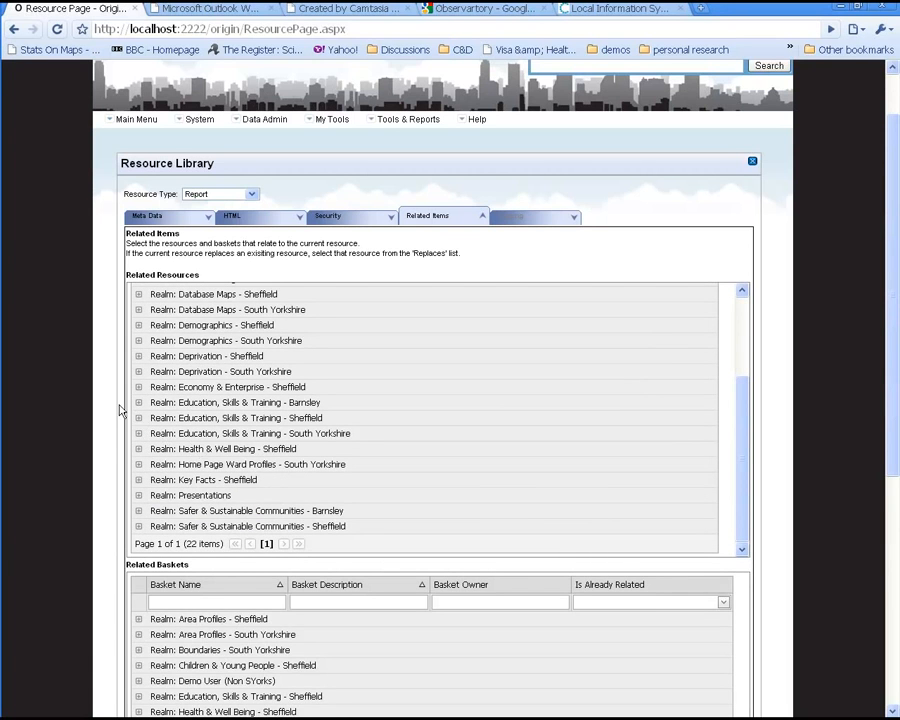
click(138, 418)
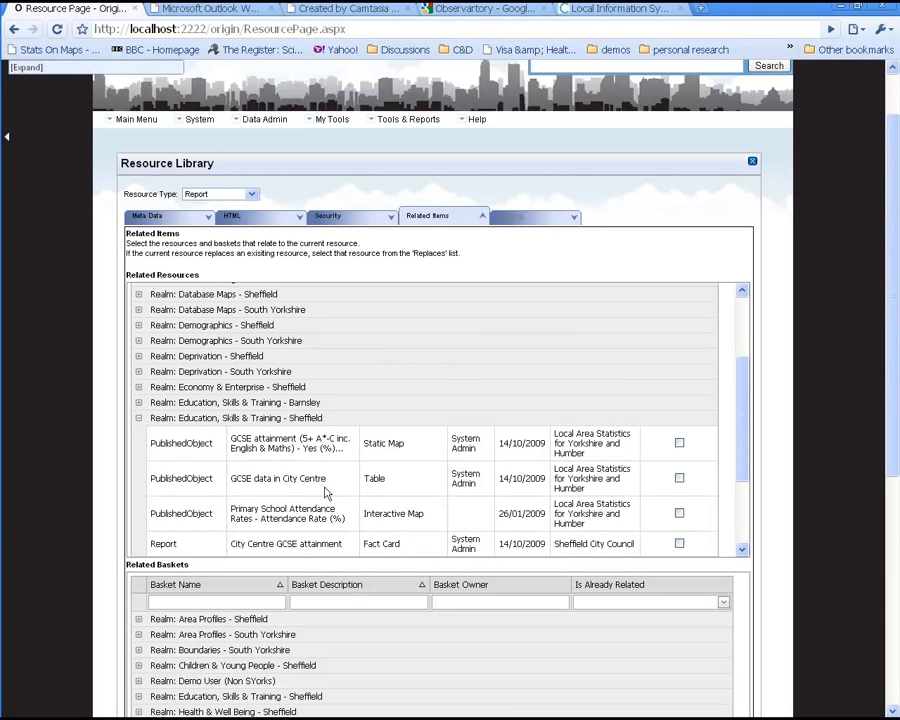
scroll(378, 490, down, 2)
click(466, 474)
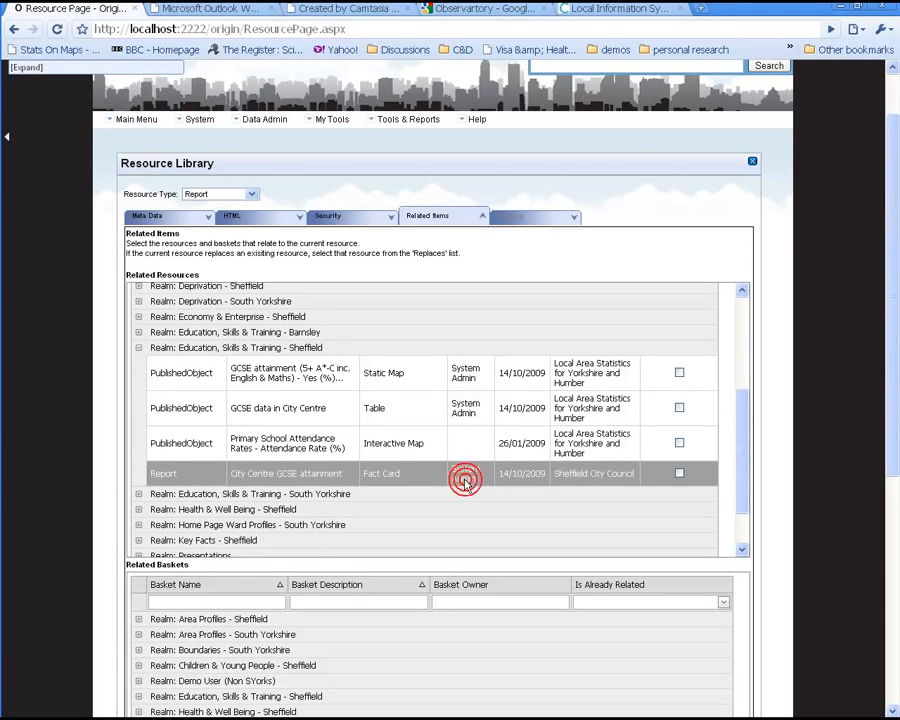
click(575, 452)
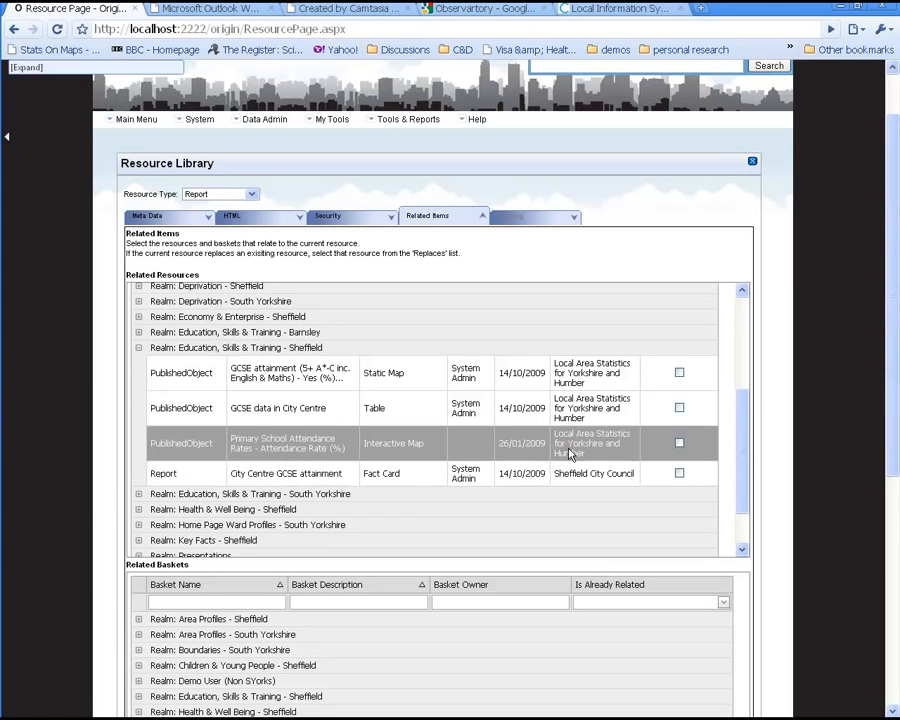
click(679, 444)
click(679, 473)
Step: Relate the Ward Profile table from the Key Facts - Sheffield realm
scroll(124, 514, down, 1)
click(138, 470)
scroll(480, 464, down, 2)
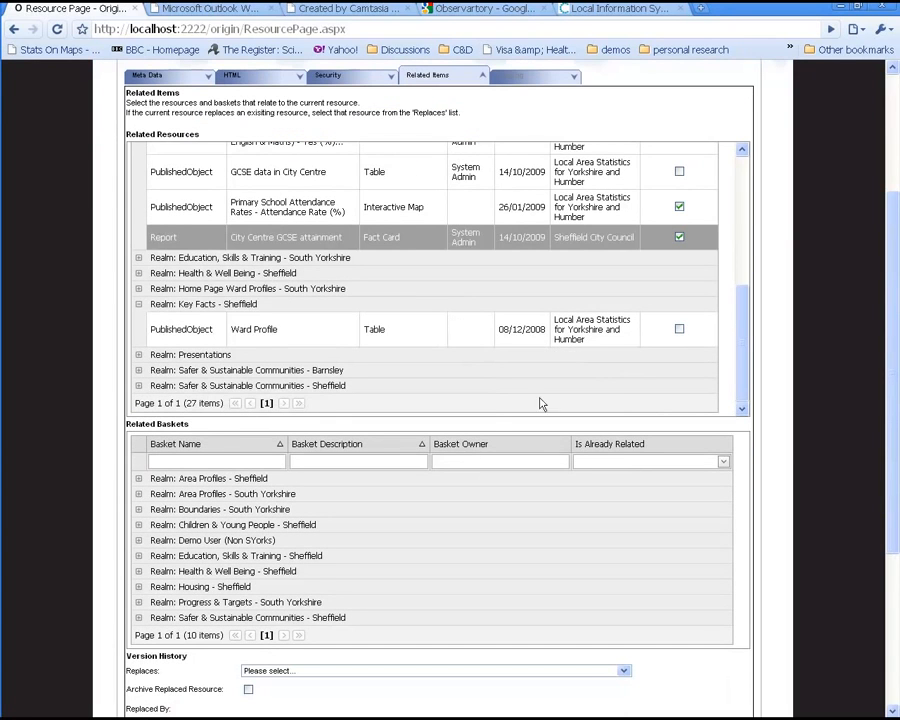
click(679, 329)
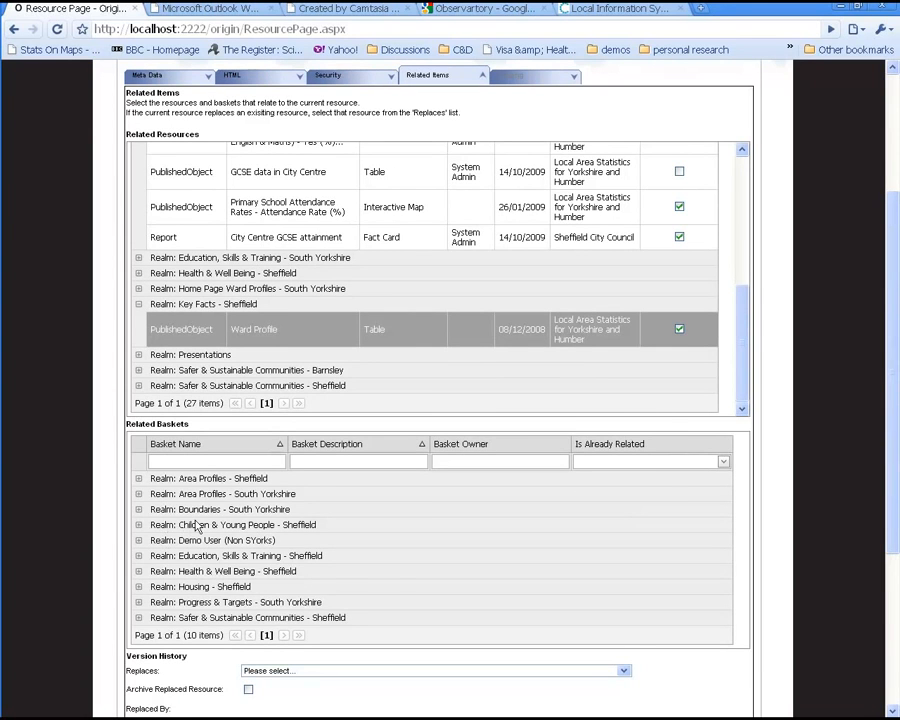
Step: Relate the Education Collection for the 2009 Report basket, leave Replaces unset, and continue to tagging
scroll(197, 527, down, 2)
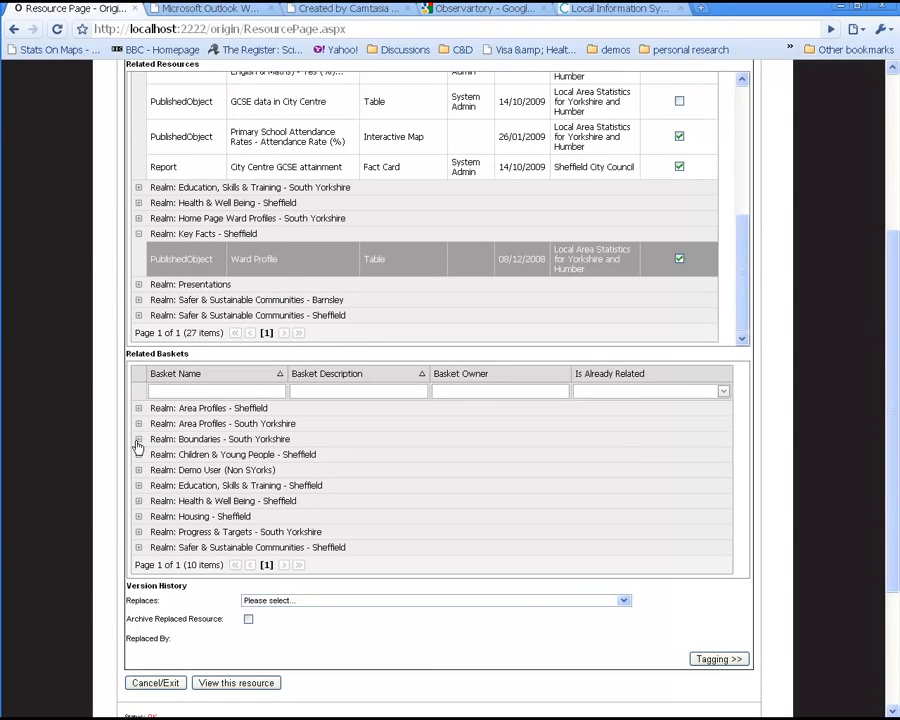
click(138, 486)
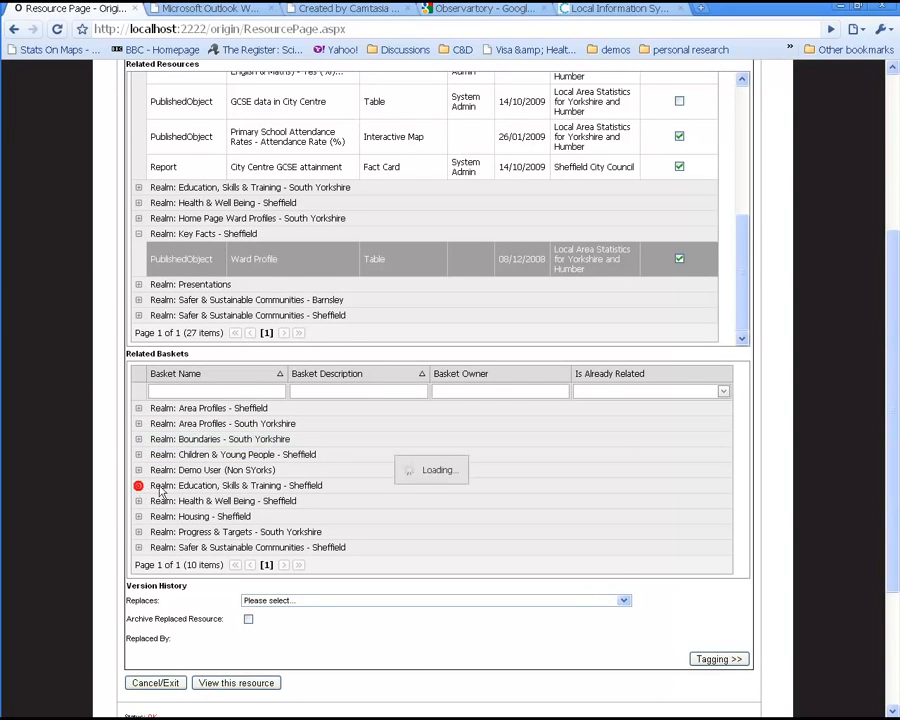
click(327, 504)
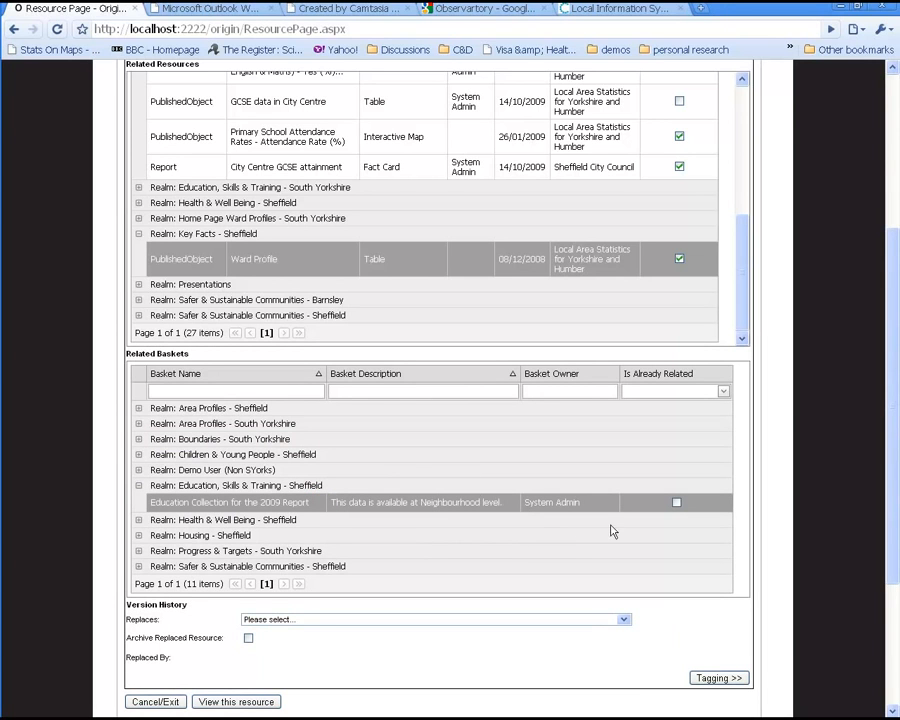
click(676, 503)
click(268, 622)
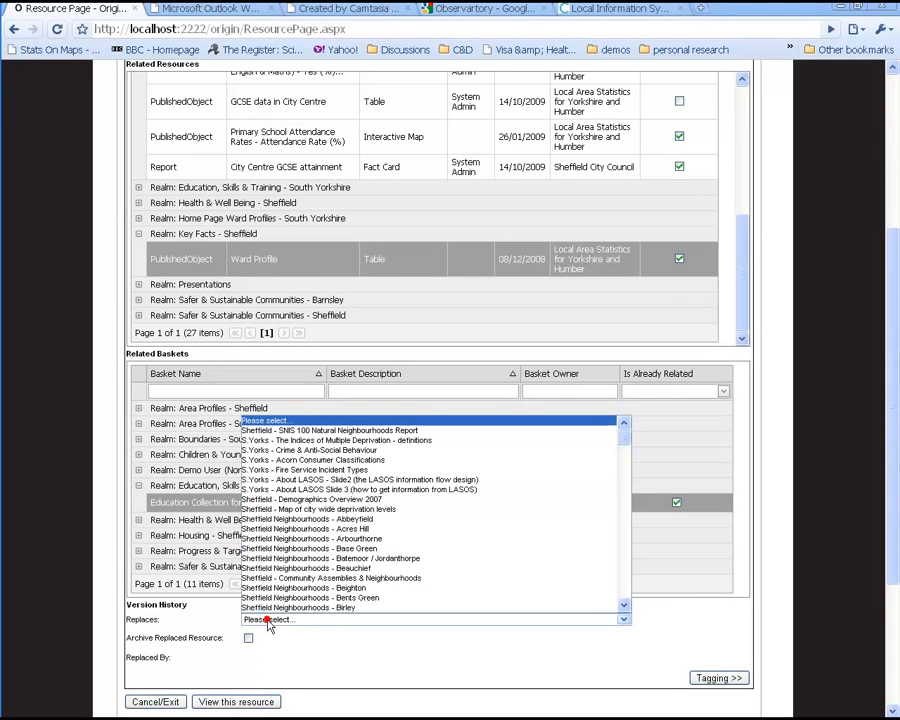
click(268, 624)
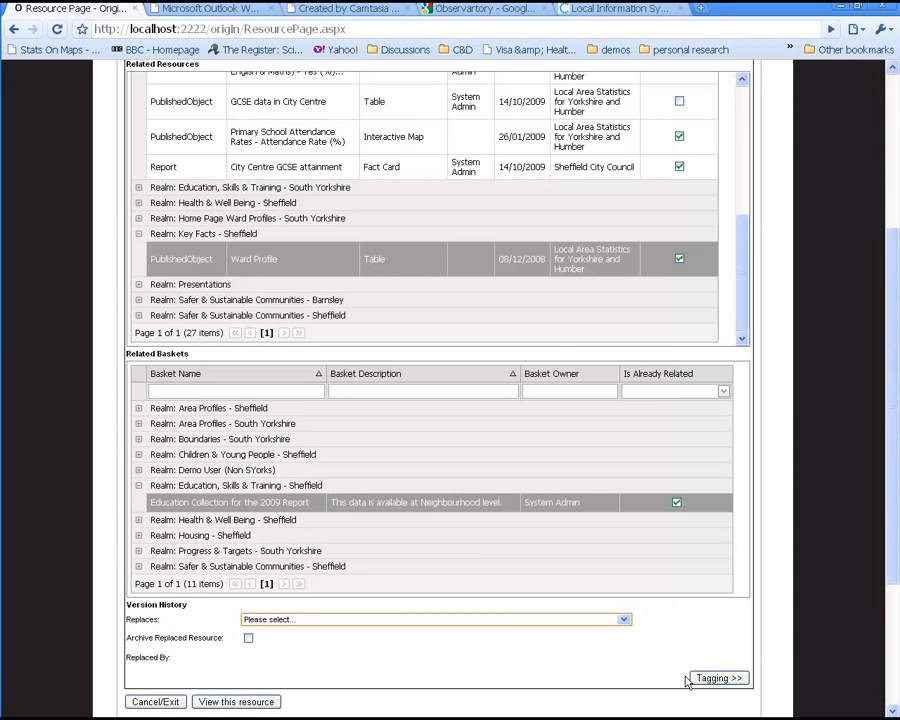
click(728, 678)
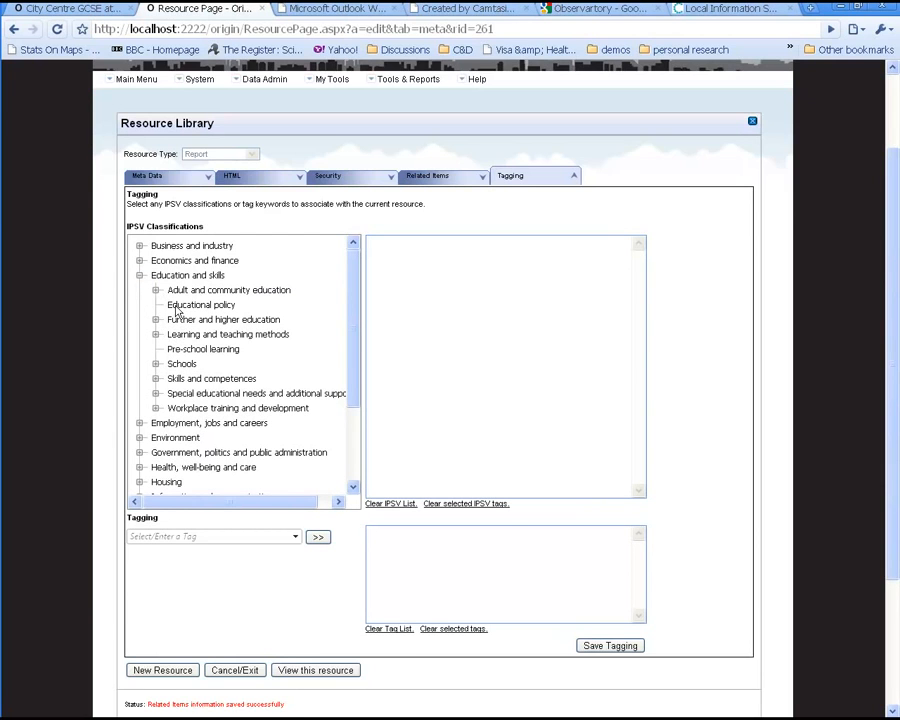
Step: Tag the resource with the IPSV classifications Schools and Numeracy and save the tagging
click(176, 364)
click(156, 379)
scroll(230, 415, down, 3)
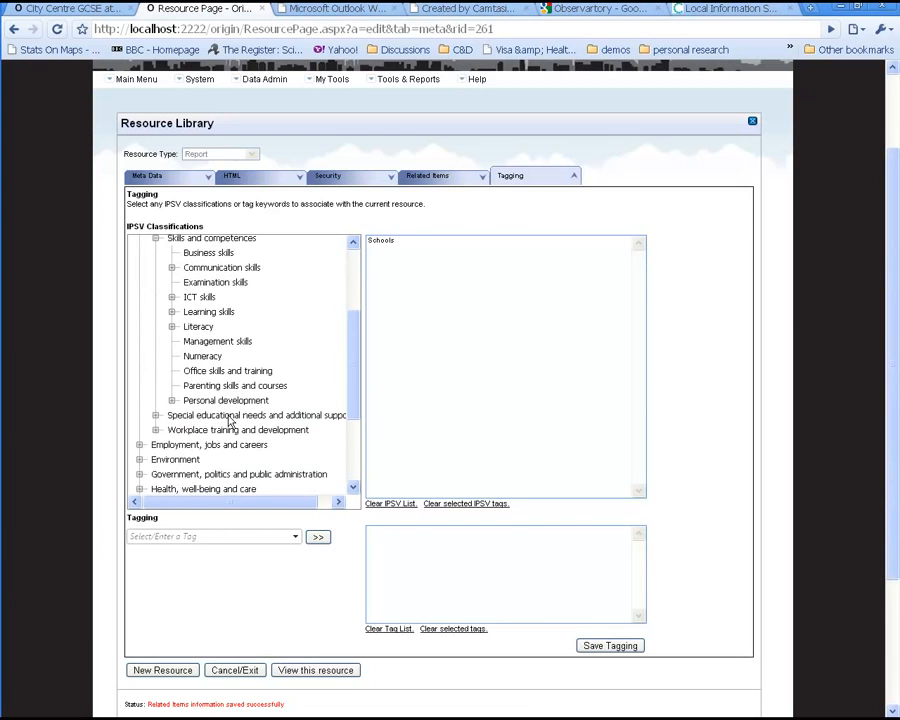
click(214, 357)
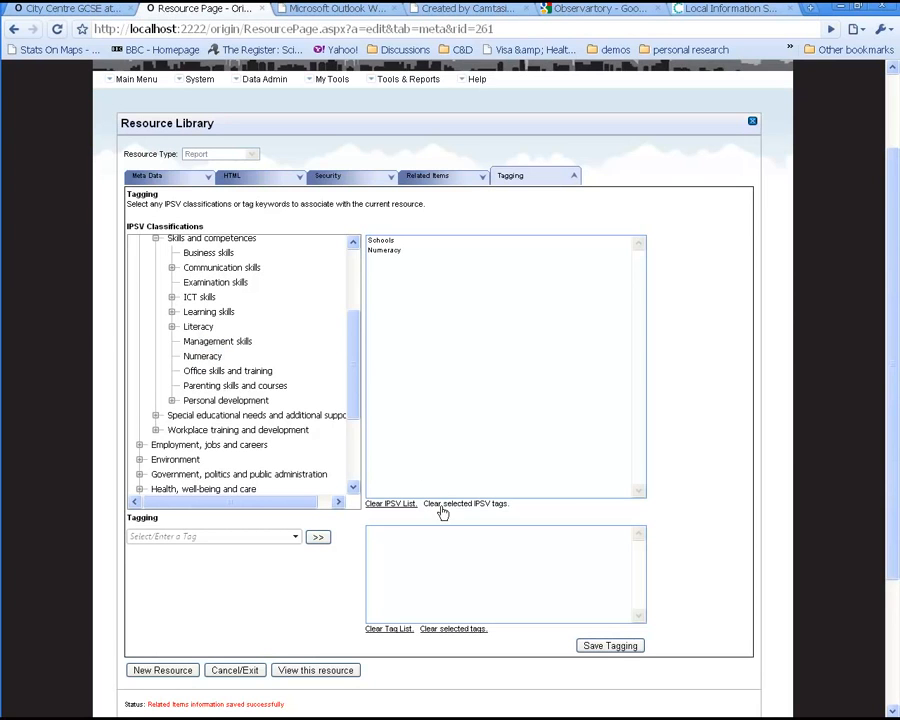
click(613, 647)
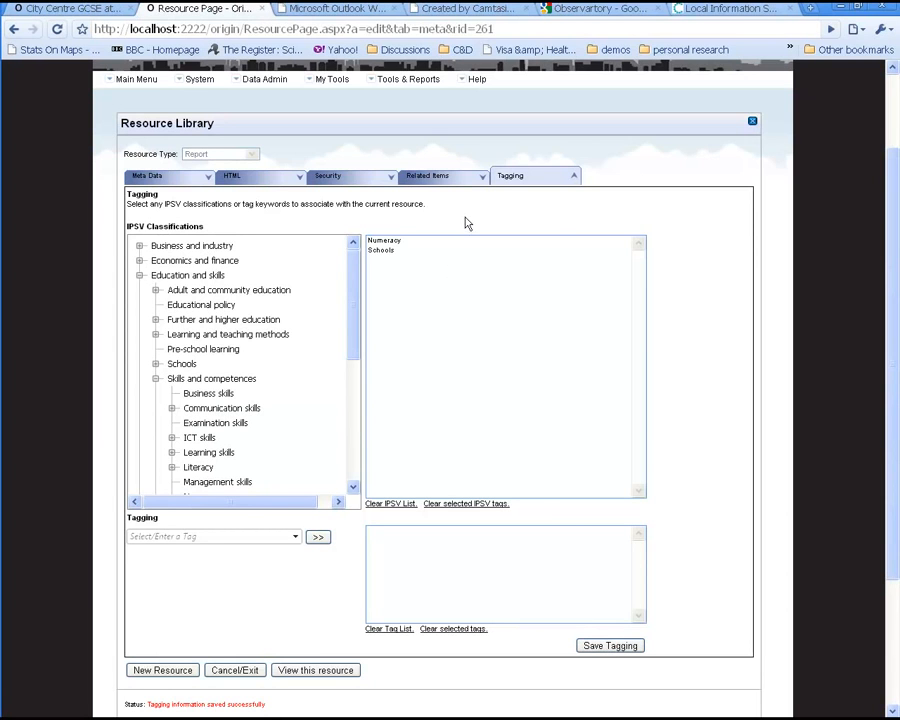
drag(896, 317, 868, 366)
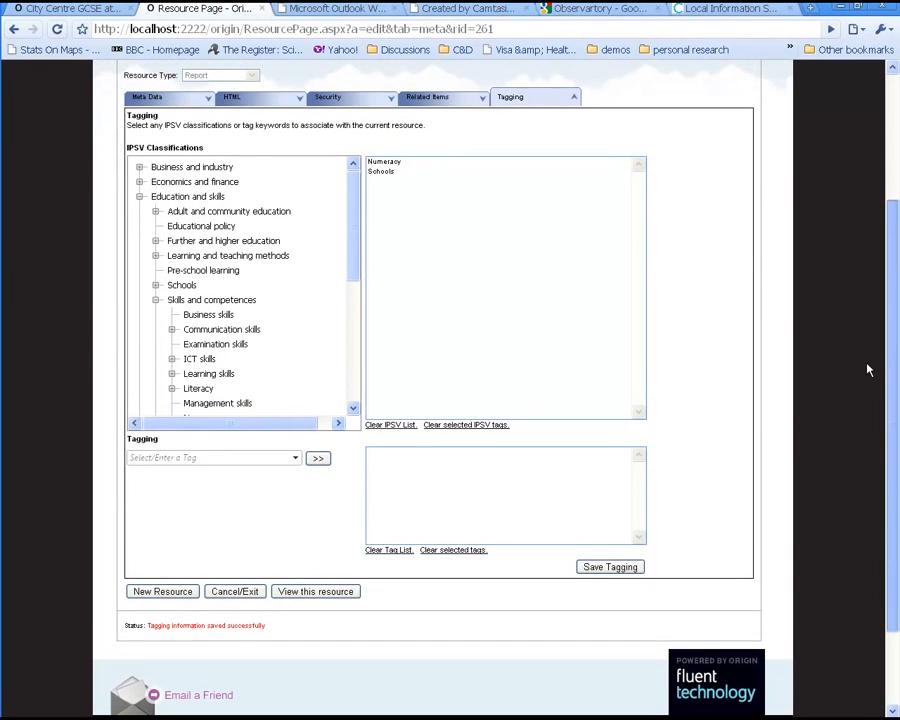
Step: View the saved resource page and inspect its related Education Collection for the 2009 Report before going back
click(318, 590)
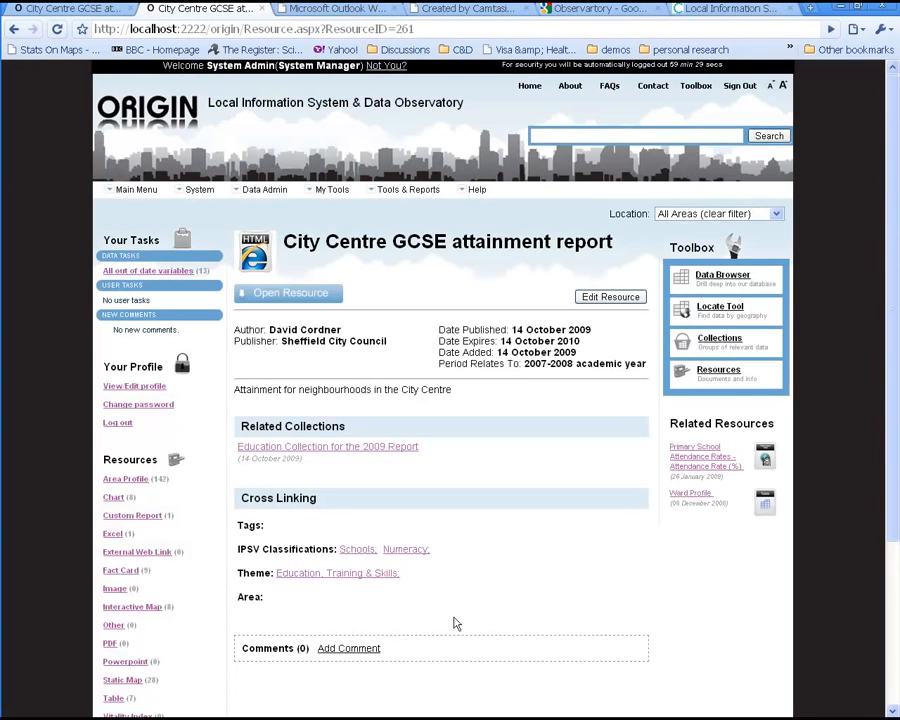
drag(892, 297, 886, 345)
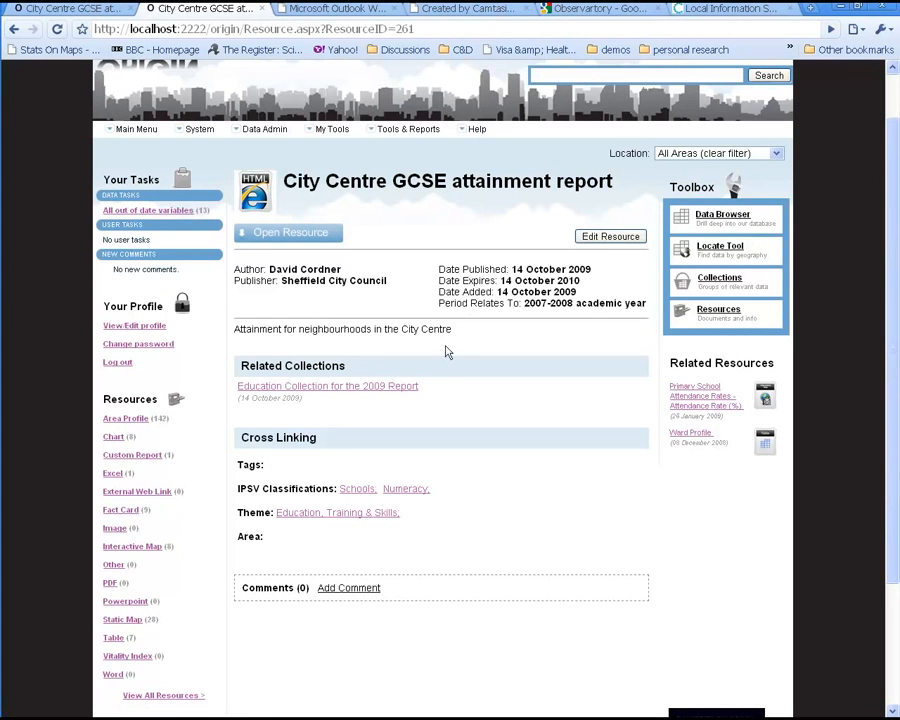
click(366, 387)
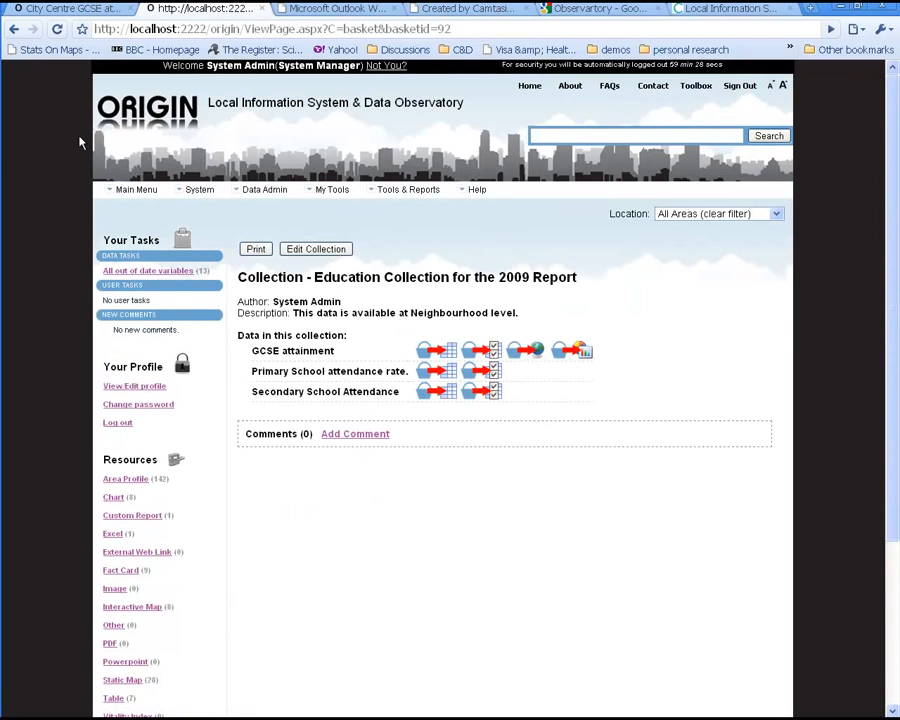
click(13, 31)
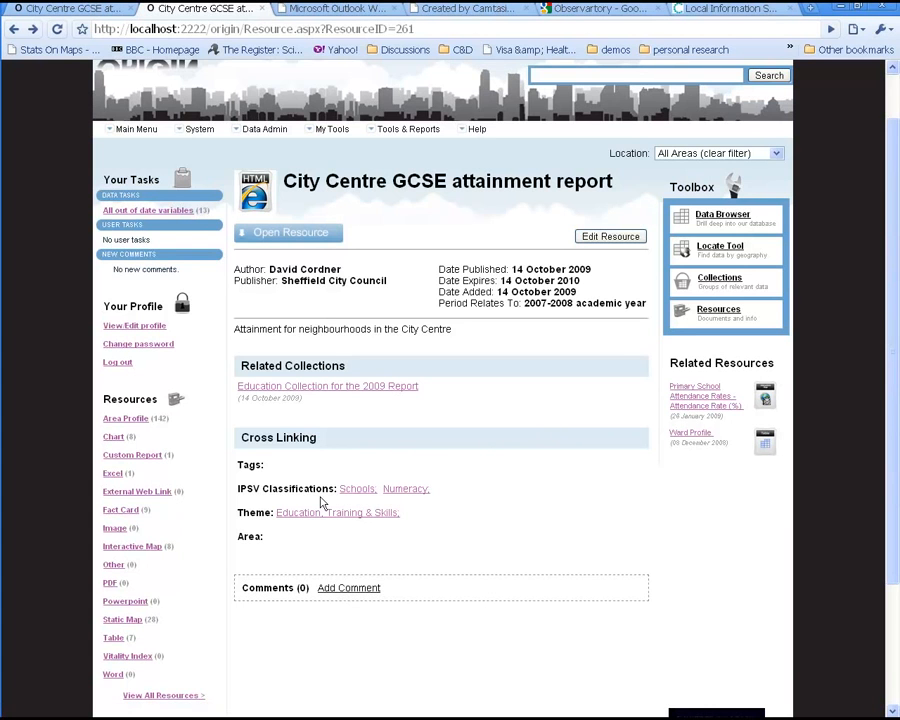
Step: Open the resource's HTML content, review the GCSE in City Centre table and chart, and close that tab
click(289, 232)
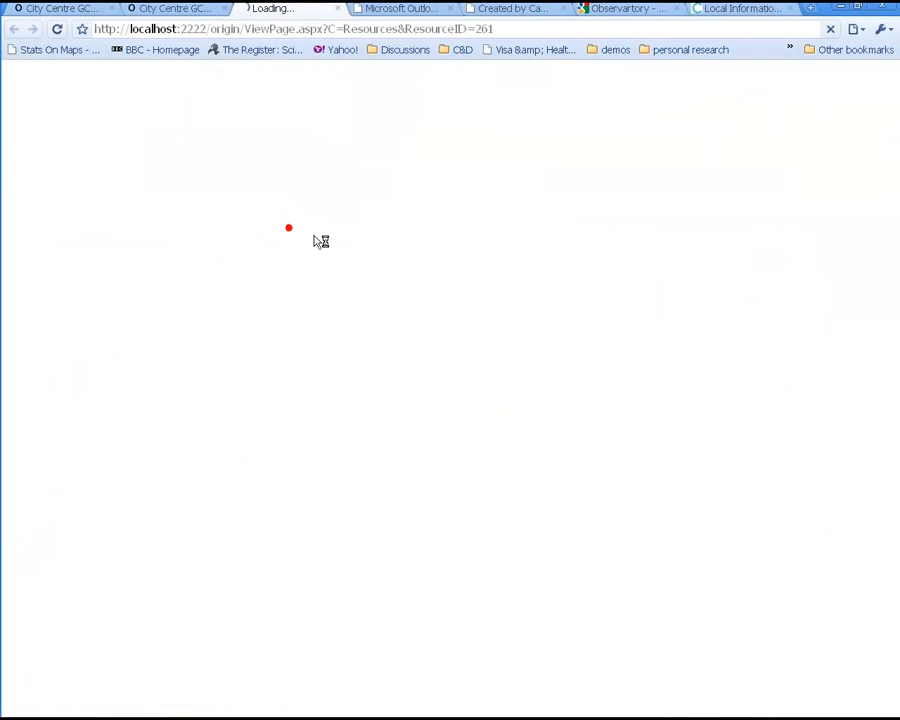
scroll(477, 270, down, 5)
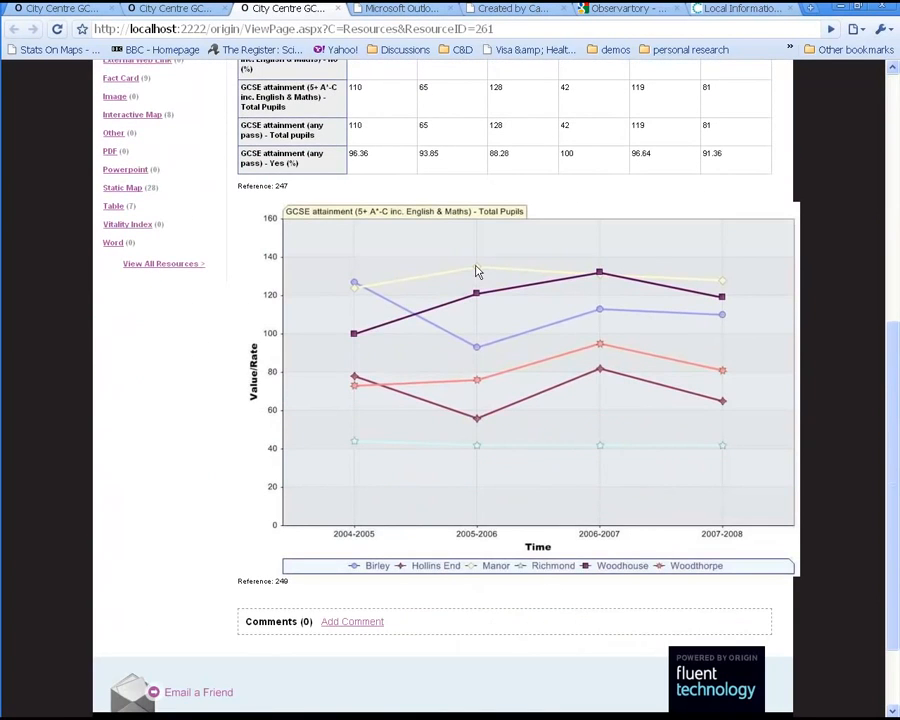
scroll(477, 270, up, 5)
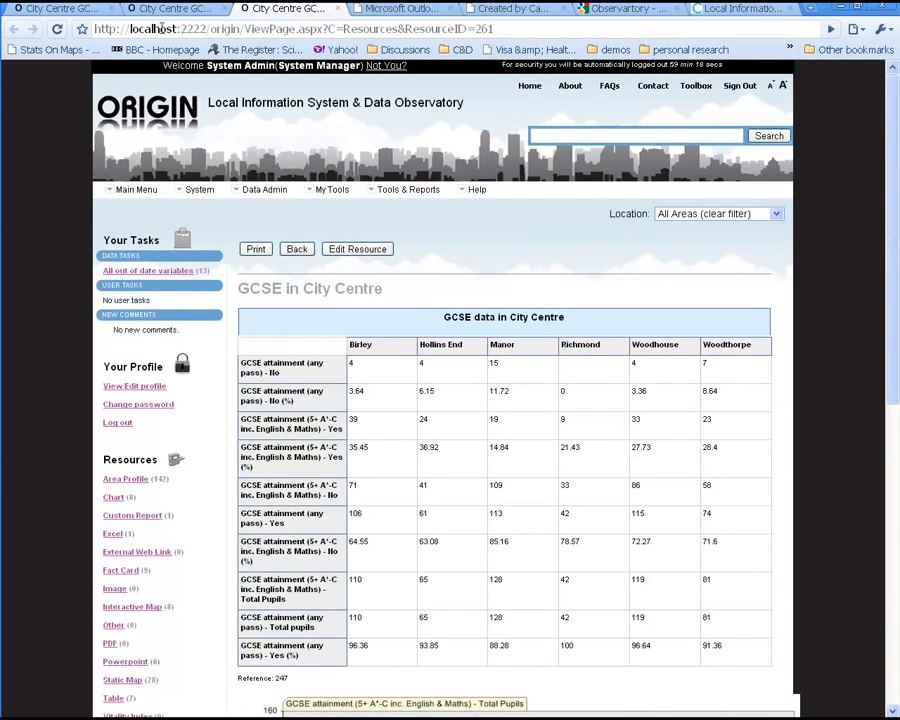
middle_click(243, 12)
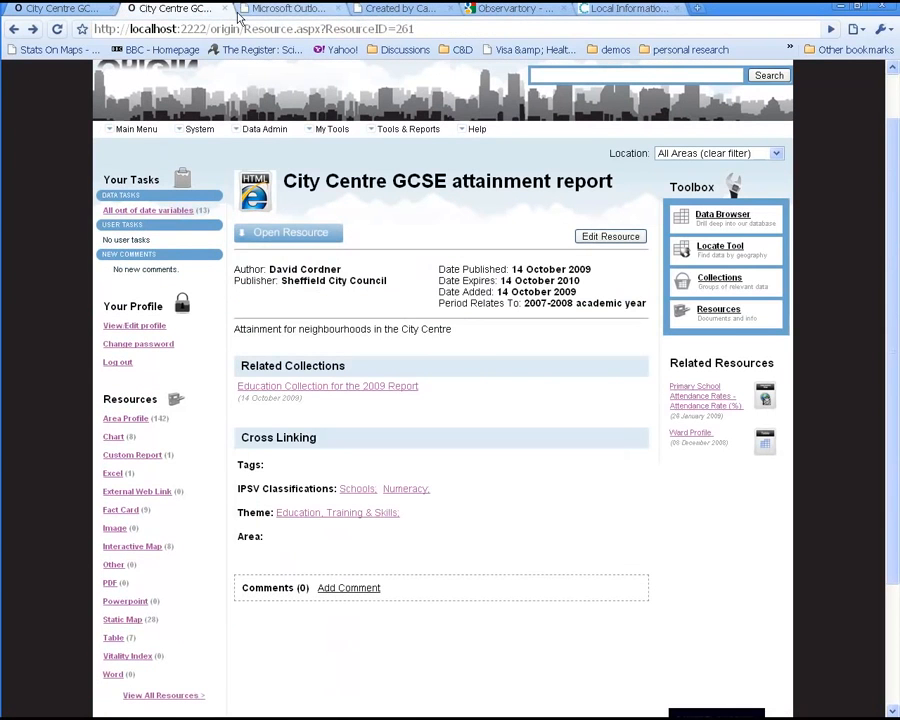